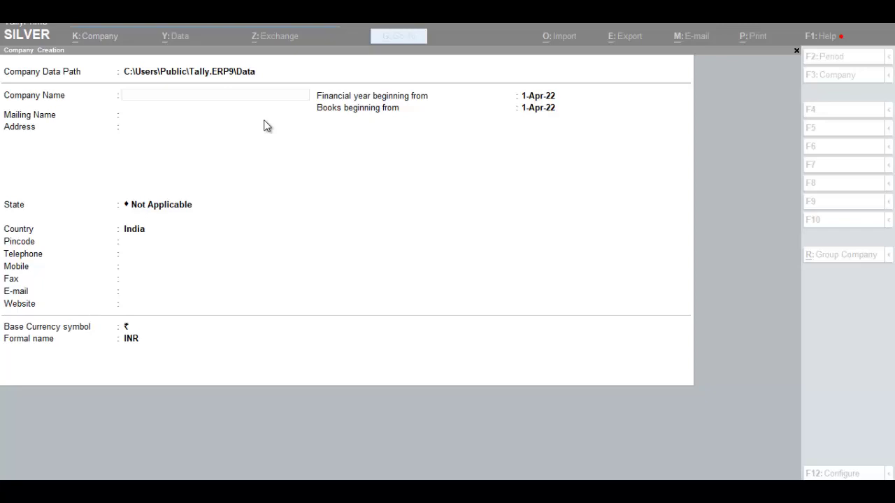
# - Create company Roshan with address Kota, state Rajasthan and country India
pyautogui.click(180, 97)
pyautogui.press('Return')
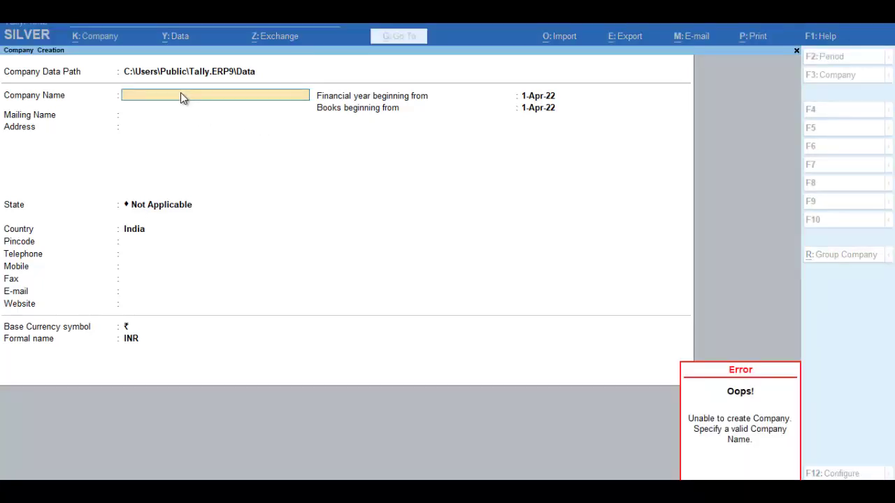
pyautogui.write('Roshan')
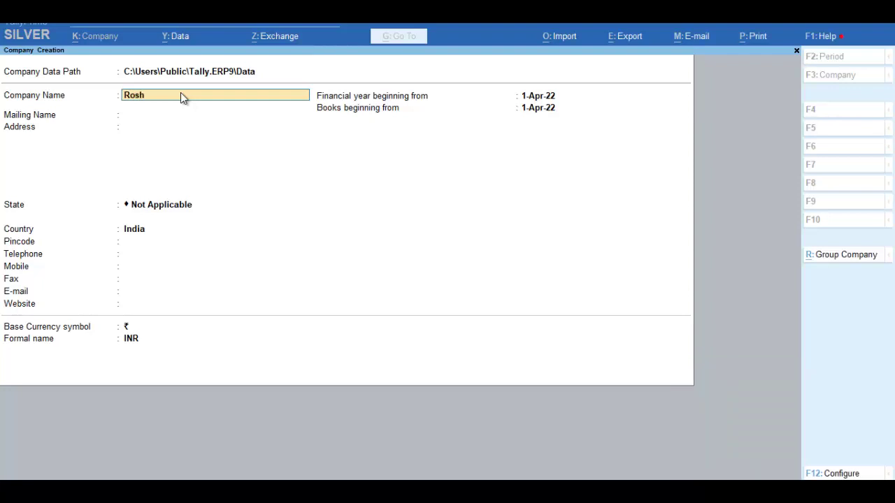
pyautogui.press('Return')
pyautogui.press('Return')
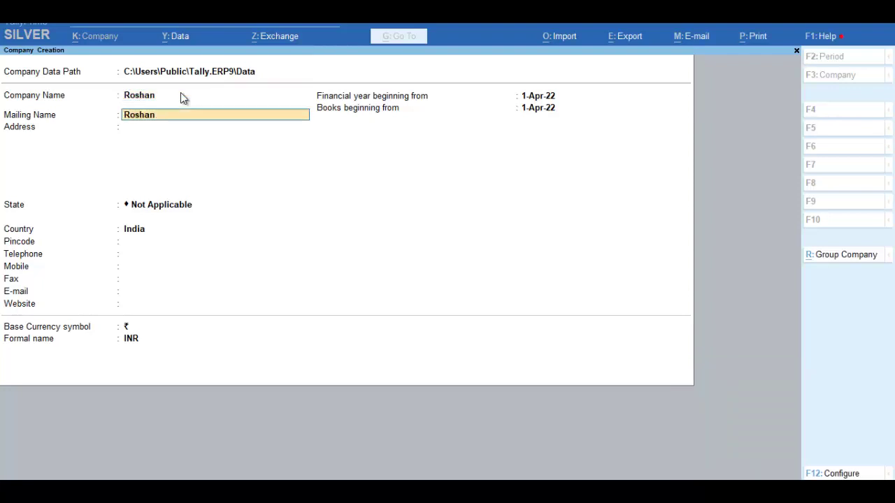
pyautogui.write('Kot')
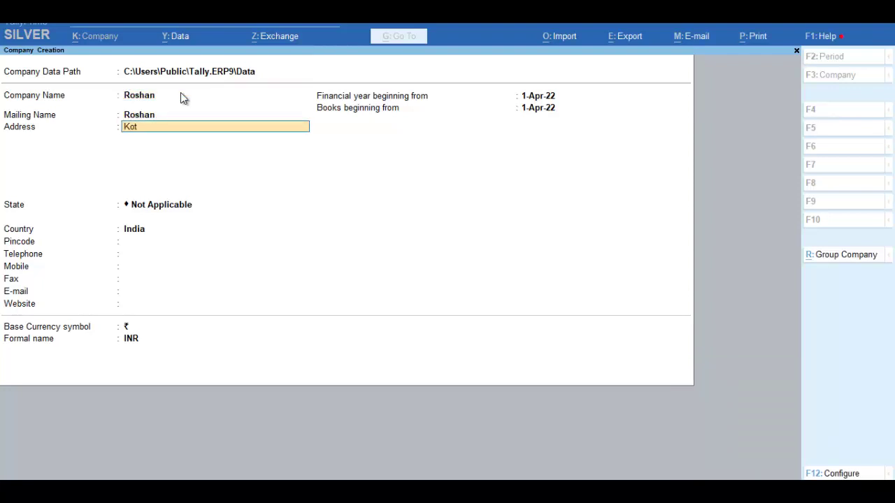
pyautogui.write('a')
pyautogui.press('Return')
pyautogui.press('Return')
pyautogui.press('Return')
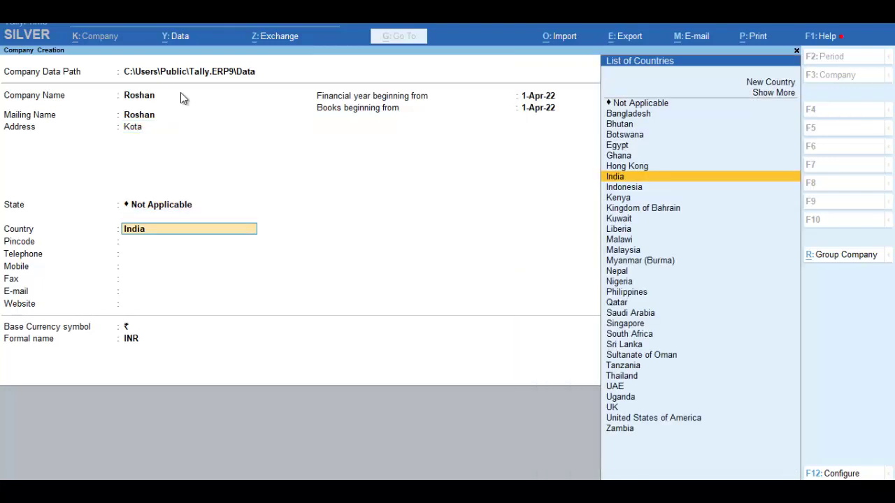
pyautogui.press('Return')
pyautogui.write('r')
pyautogui.press('Return')
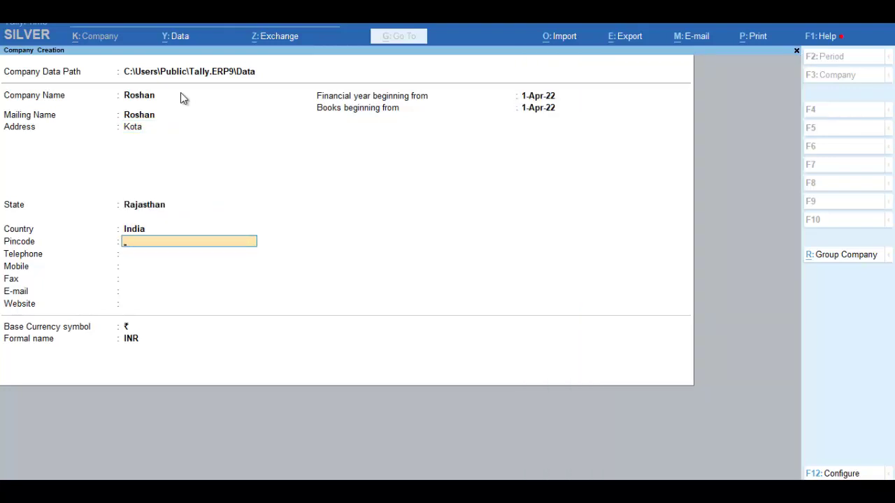
pyautogui.press('Return')
pyautogui.press('Return')
pyautogui.press('Return')
pyautogui.press('Return')
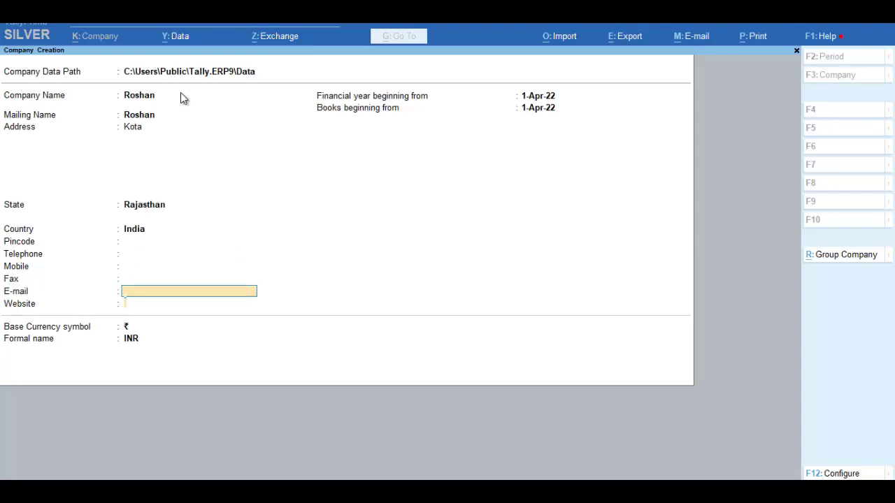
pyautogui.press('Return')
pyautogui.press('Return')
pyautogui.press('Return')
pyautogui.press('Return')
pyautogui.press('Return')
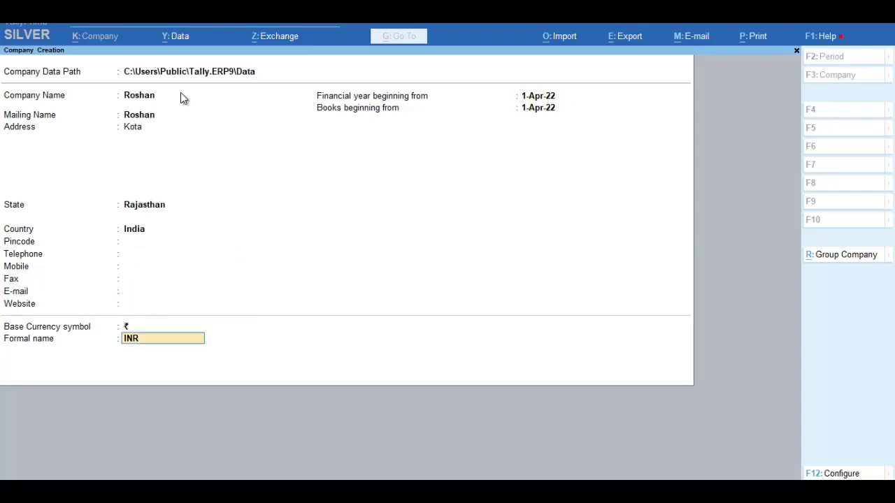
pyautogui.press('Return')
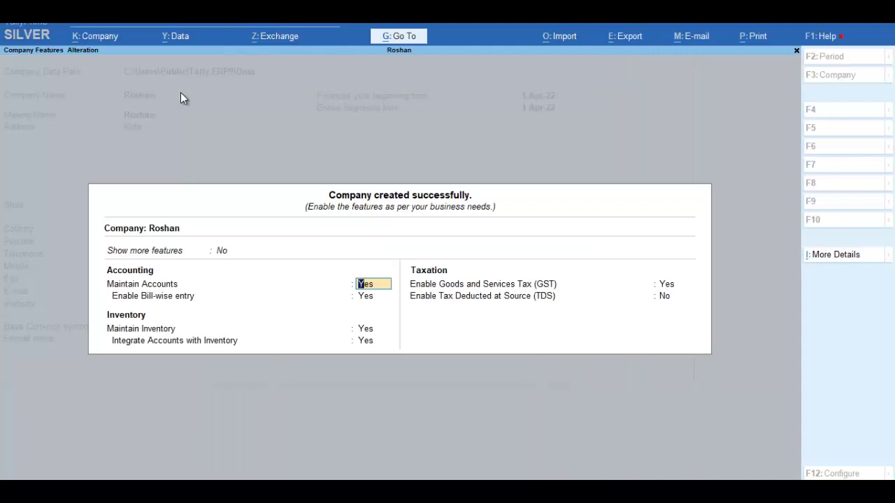
# - Enable GST with a regular Rajasthan registration, the company's GSTIN and monthly GSTR1 filing
pyautogui.press('Return')
pyautogui.press('Return')
pyautogui.press('Return')
pyautogui.press('Return')
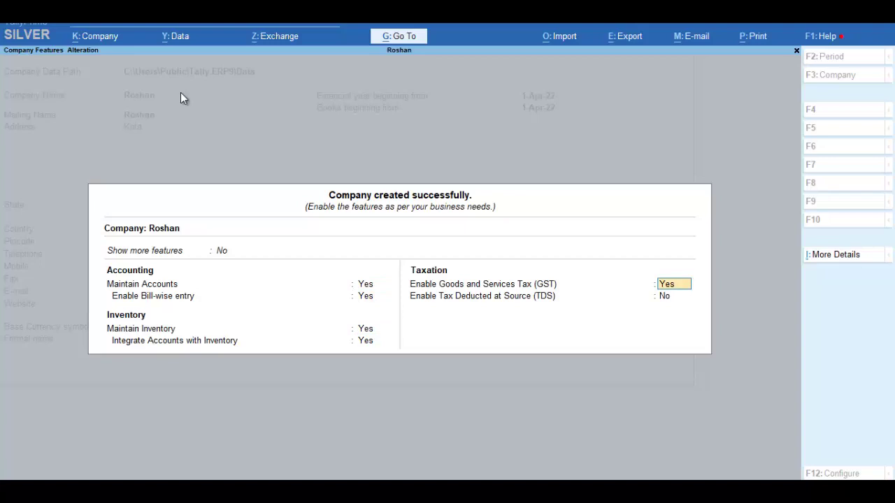
pyautogui.press('Return')
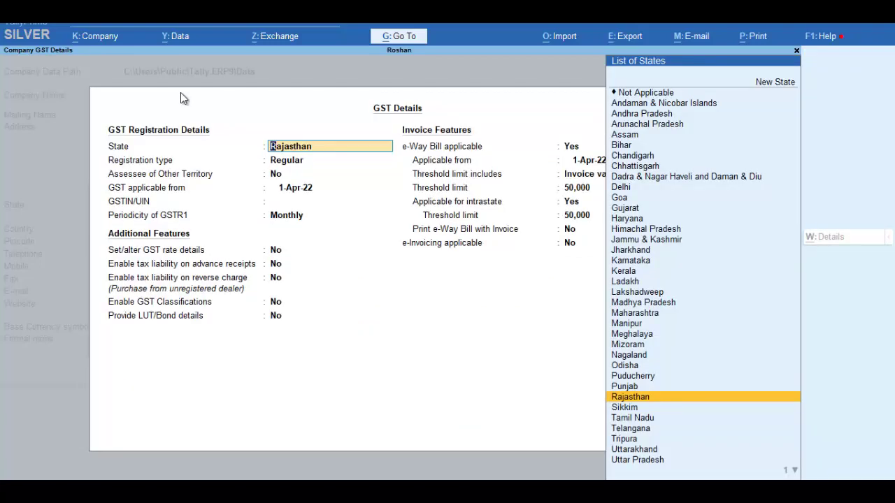
pyautogui.press('Return')
pyautogui.press('Return')
pyautogui.press('Return')
pyautogui.press('Return')
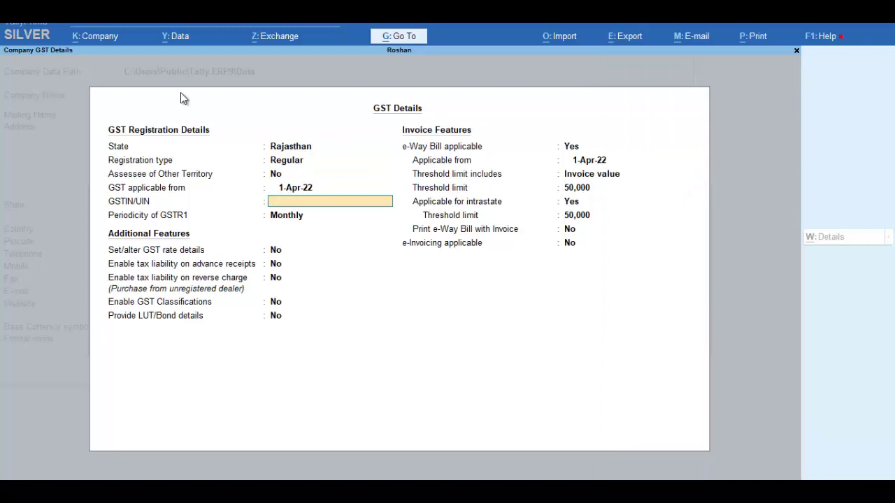
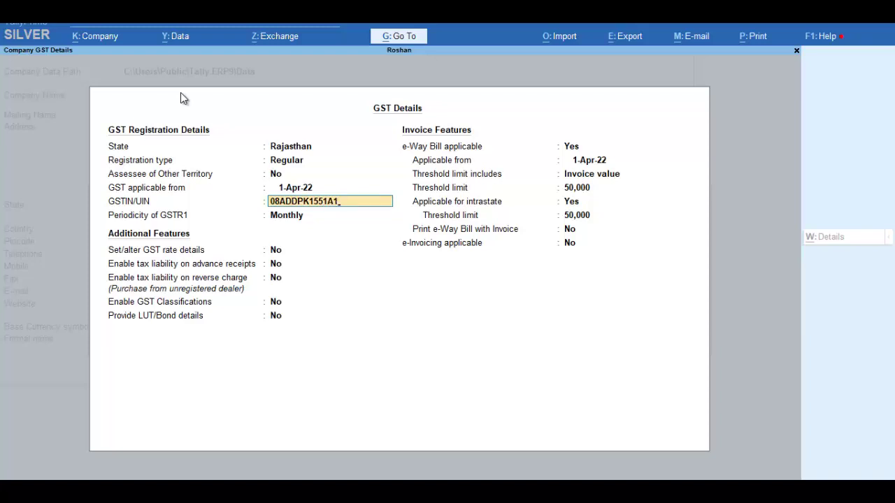
pyautogui.press('Return')
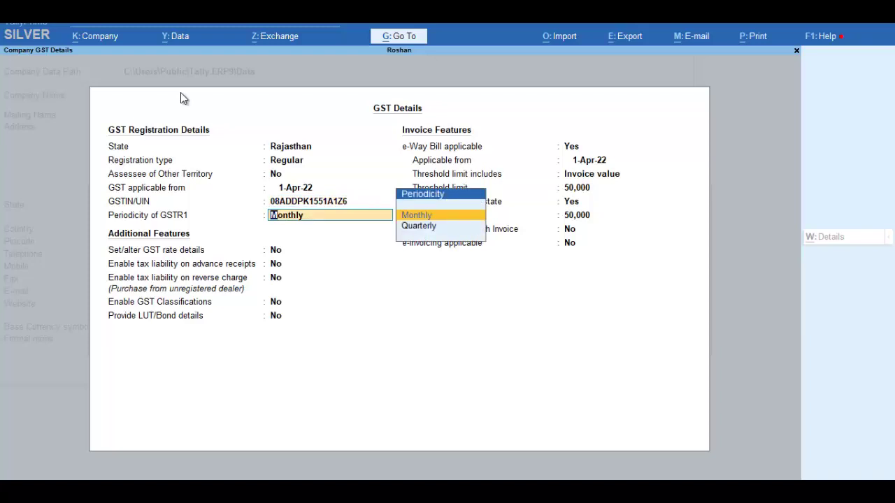
pyautogui.press('Return')
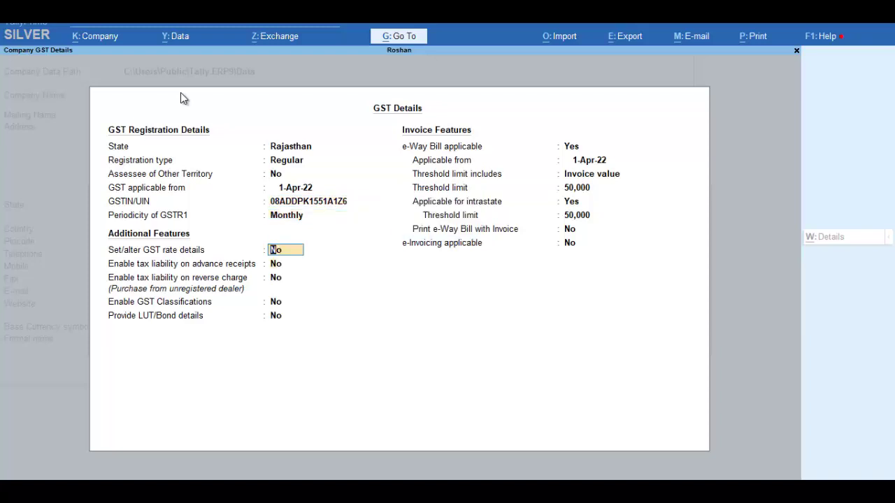
# - Keep the invoice-value e-Way Bill threshold of 50,000, then accept GST details and company features
pyautogui.press('Return')
pyautogui.press('Return')
pyautogui.press('Return')
pyautogui.press('Return')
pyautogui.press('Return')
pyautogui.press('Return')
pyautogui.press('Return')
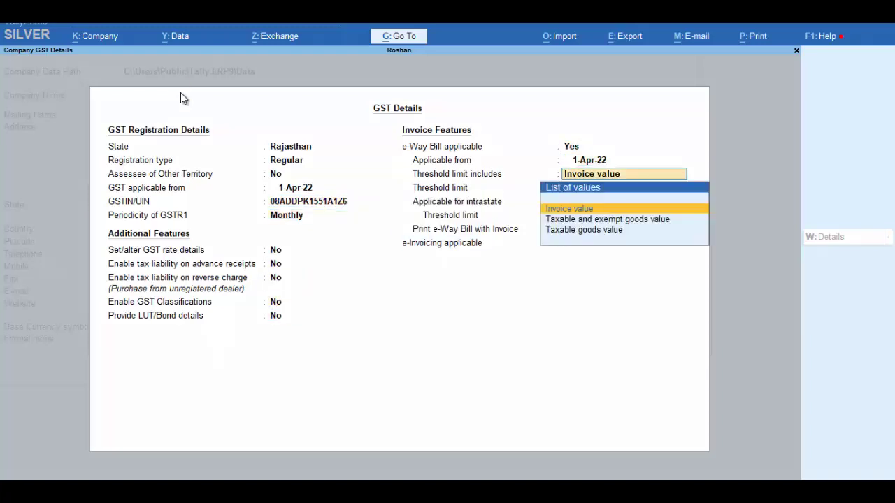
pyautogui.press('Return')
pyautogui.press('Return')
pyautogui.press('Return')
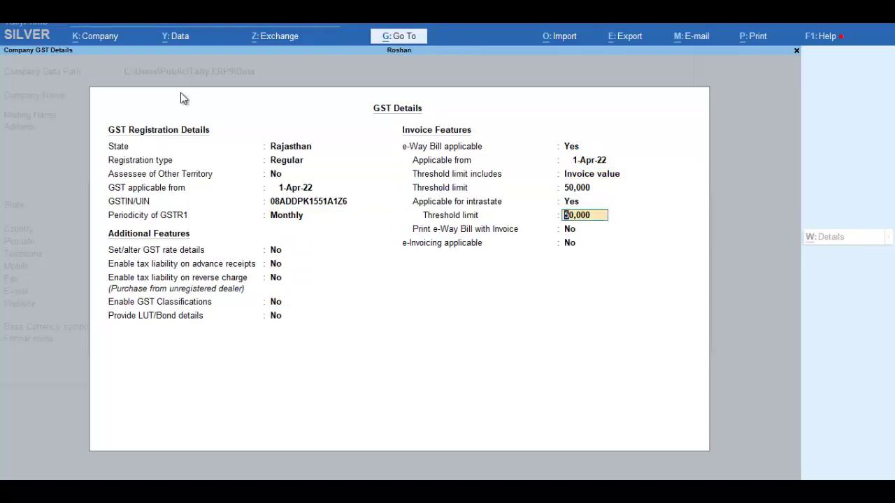
pyautogui.press('Return')
pyautogui.press('Return')
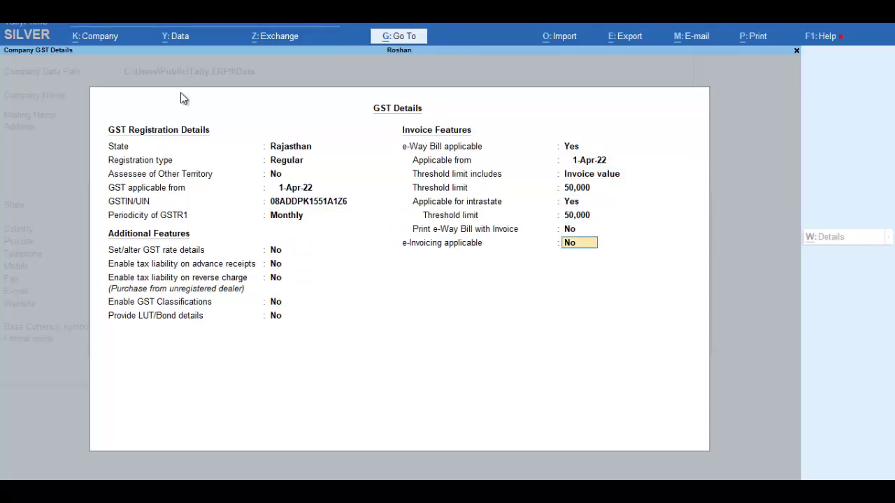
pyautogui.press('Return')
pyautogui.press('Return')
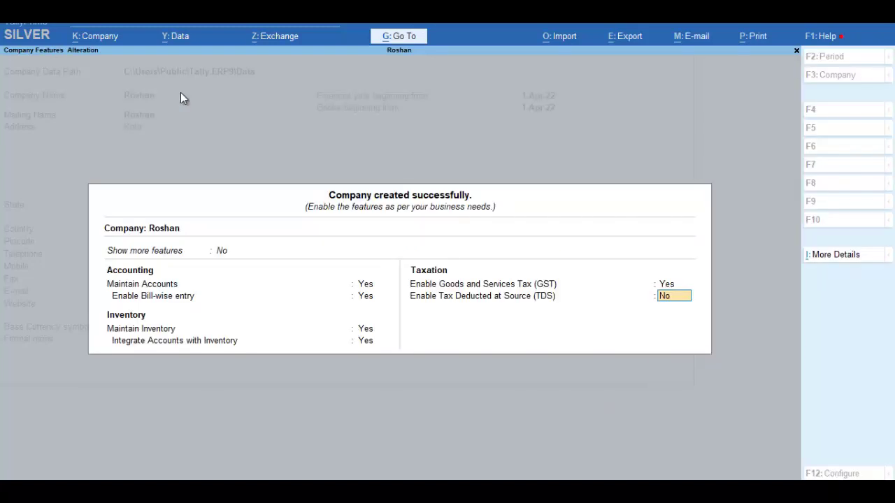
pyautogui.press('Return')
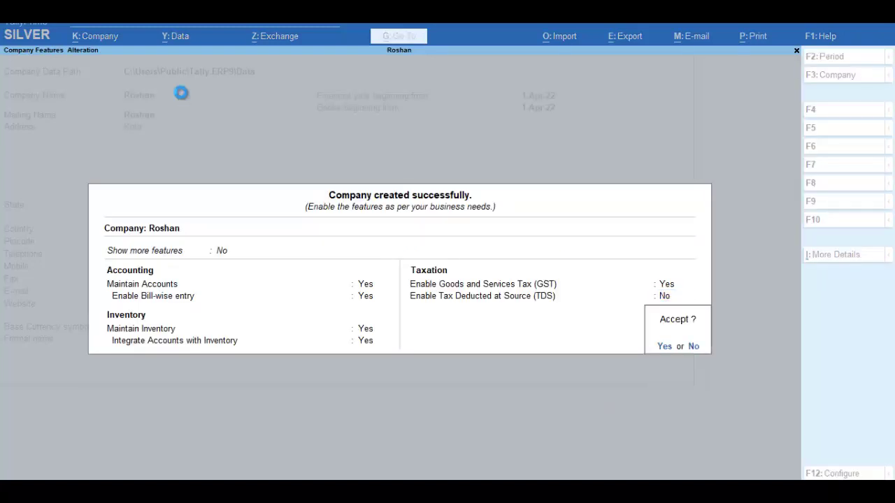
pyautogui.press('Return')
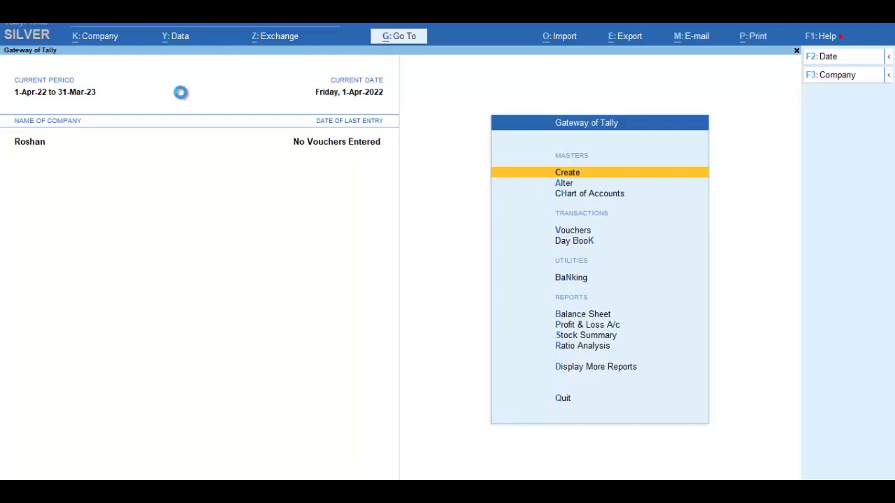
# - Create a new simple unit with symbol pcs
pyautogui.press('Return')
pyautogui.press('Down')
pyautogui.press('Down')
pyautogui.press('Down')
pyautogui.press('Down')
pyautogui.press('Down')
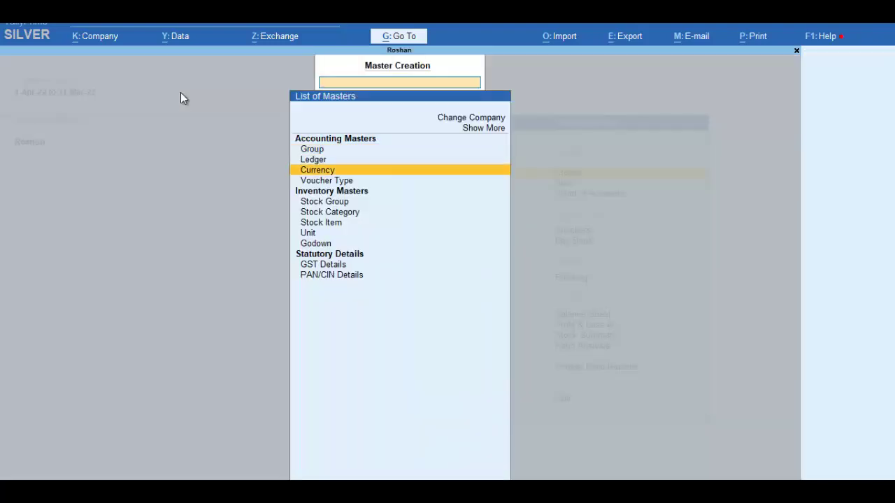
pyautogui.press('Down')
pyautogui.press('Down')
pyautogui.press('Down')
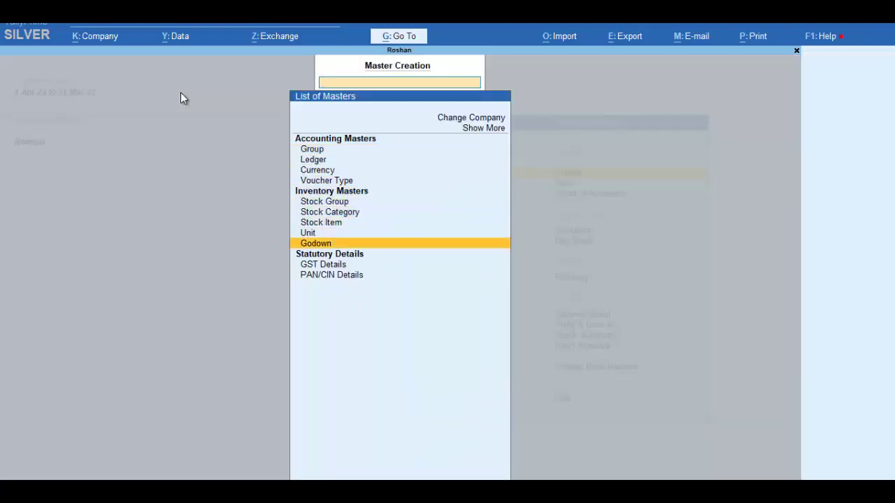
pyautogui.press('Up')
pyautogui.press('Up')
pyautogui.press('Up')
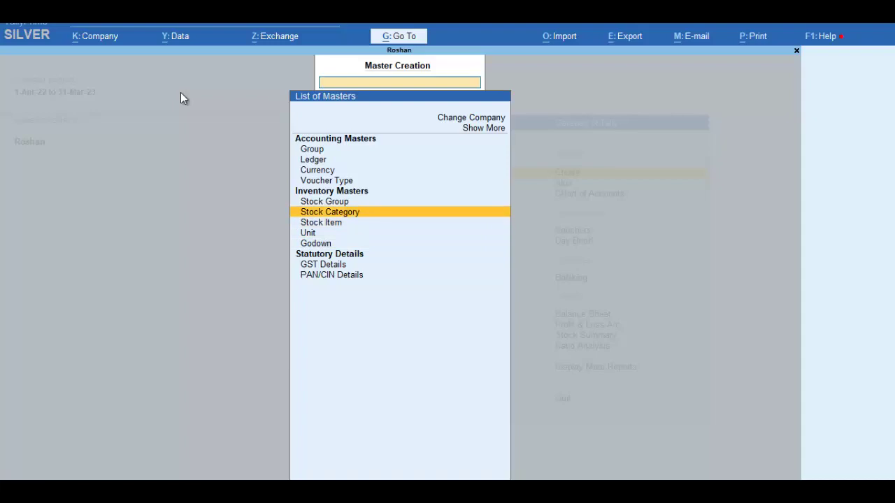
pyautogui.press('Down')
pyautogui.press('Down')
pyautogui.press('Return')
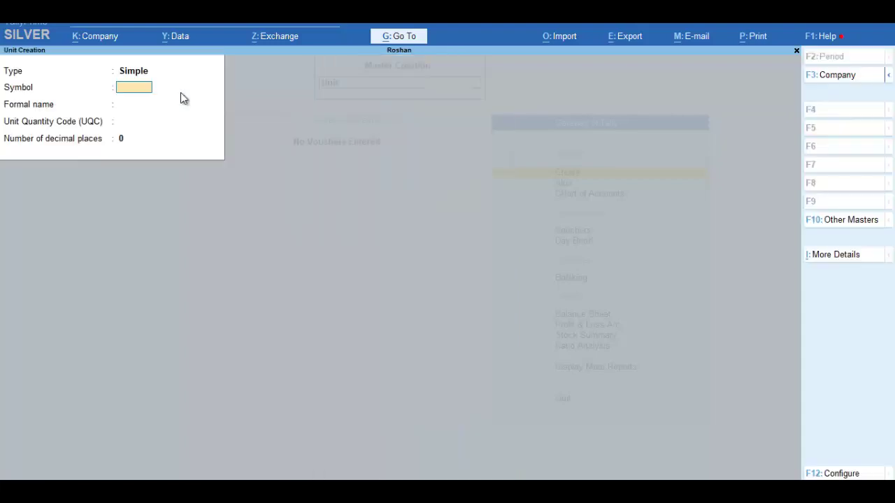
pyautogui.write('pcs')
pyautogui.press('Return')
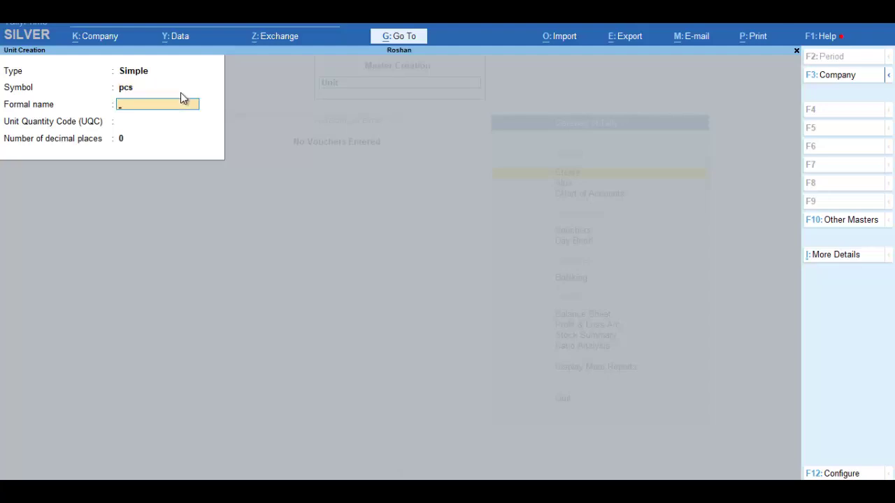
# - Give the pcs unit the UQC PCS-PIECES, then close the blank unit form
pyautogui.press('Return')
pyautogui.write('p')
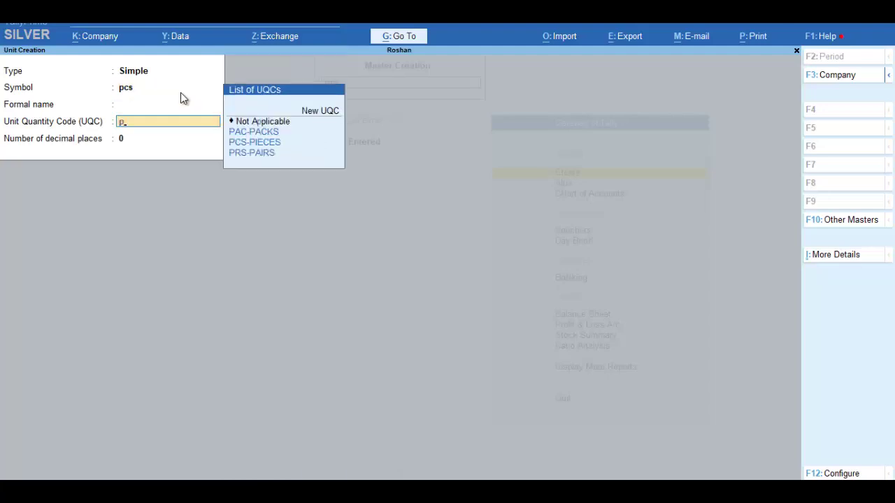
pyautogui.press('Down')
pyautogui.press('Down')
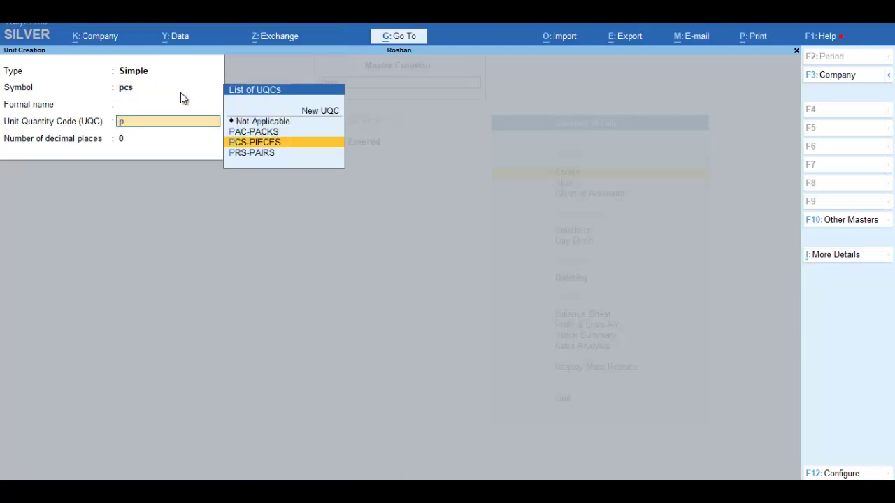
pyautogui.press('Return')
pyautogui.press('Return')
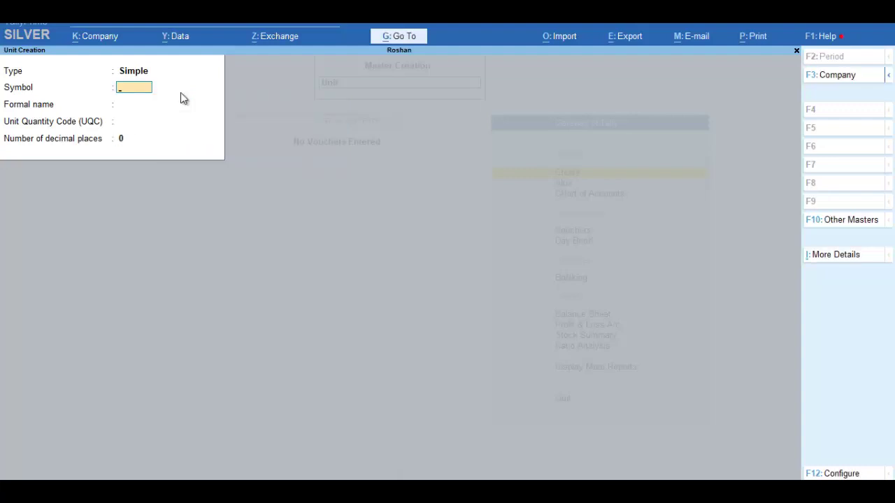
pyautogui.press('Escape')
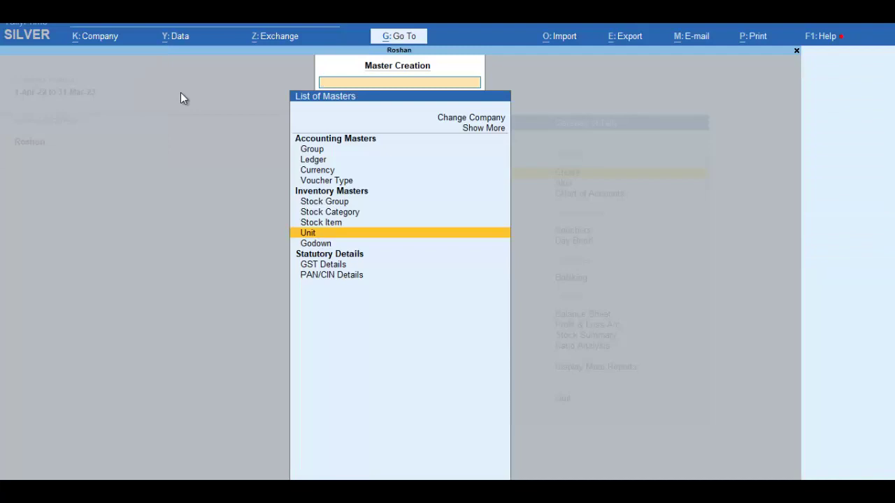
# - Create stock item Tea measured in pcs
pyautogui.press('Up')
pyautogui.press('Return')
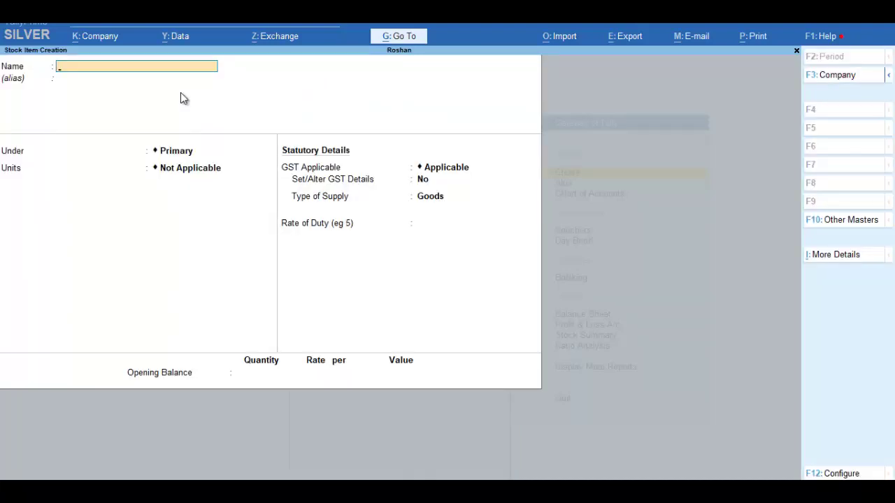
pyautogui.write('Lux')
pyautogui.press('BackSpace')
pyautogui.press('BackSpace')
pyautogui.press('BackSpace')
pyautogui.write('Tea')
pyautogui.press('Return')
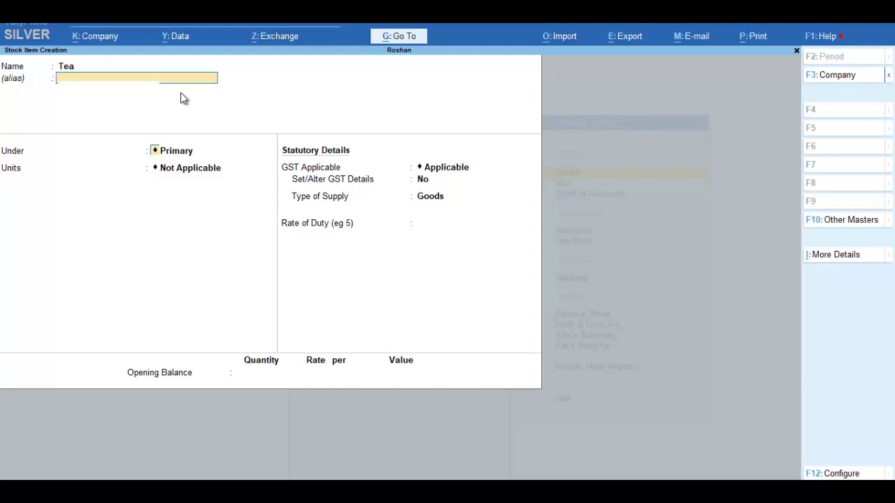
pyautogui.press('Return')
pyautogui.press('Return')
pyautogui.press('Down')
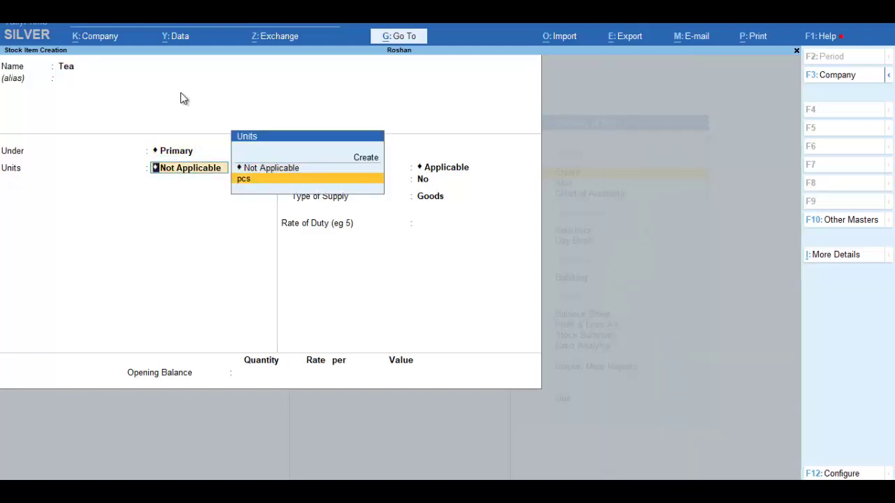
pyautogui.press('Return')
# - Set Tea's GST details: description Lux, HSN 12345689, Taxable, 5% IGST
pyautogui.write('y')
pyautogui.press('Return')
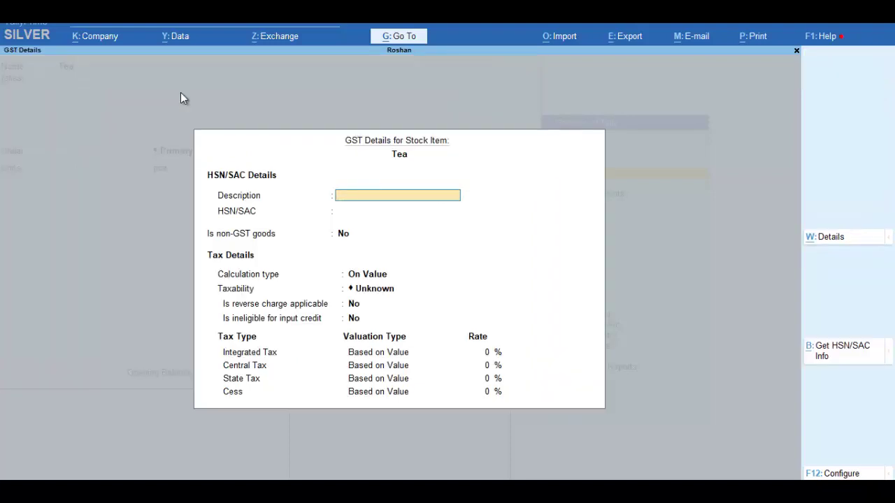
pyautogui.write('Lux')
pyautogui.press('Return')
pyautogui.write('12')
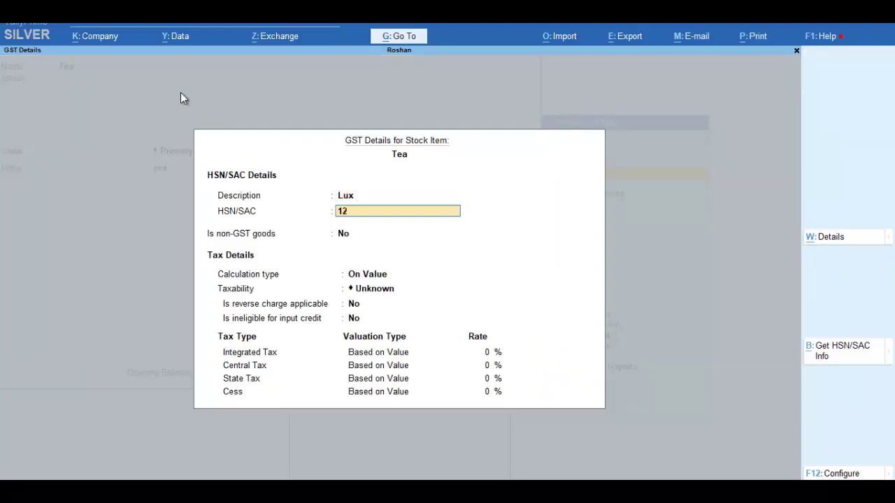
pyautogui.write('345689')
pyautogui.press('Return')
pyautogui.press('Return')
pyautogui.press('Return')
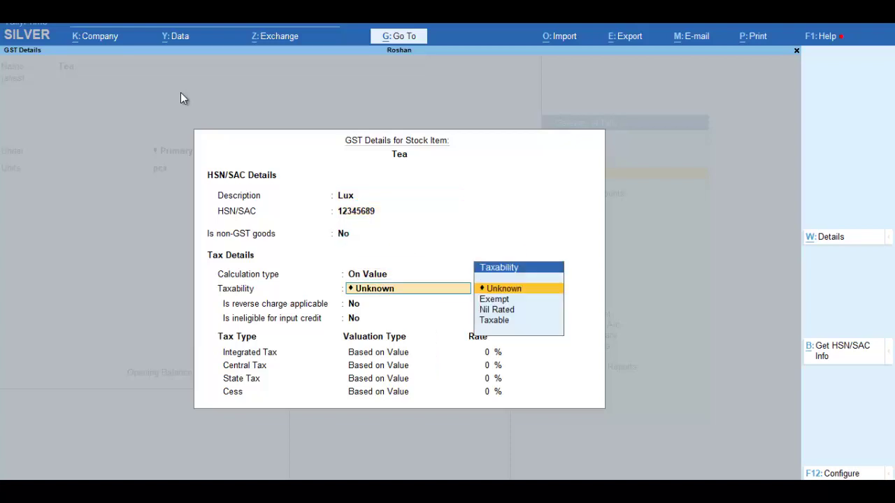
pyautogui.press('Down')
pyautogui.press('Down')
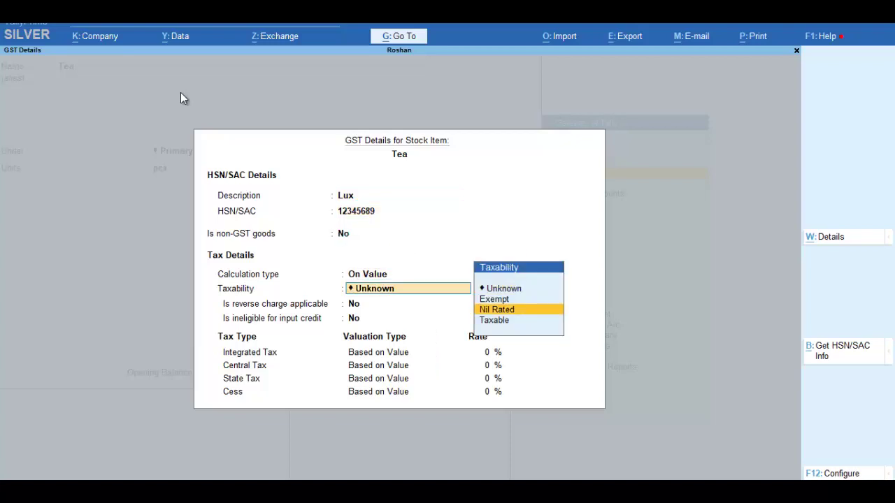
pyautogui.press('Down')
pyautogui.press('Return')
pyautogui.press('Return')
pyautogui.press('Return')
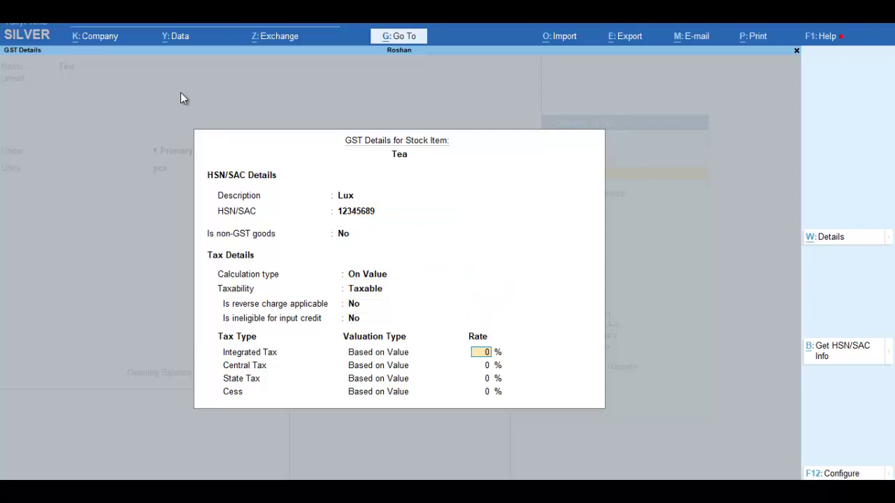
pyautogui.write('5')
pyautogui.press('Return')
pyautogui.press('Return')
pyautogui.press('Return')
pyautogui.press('Return')
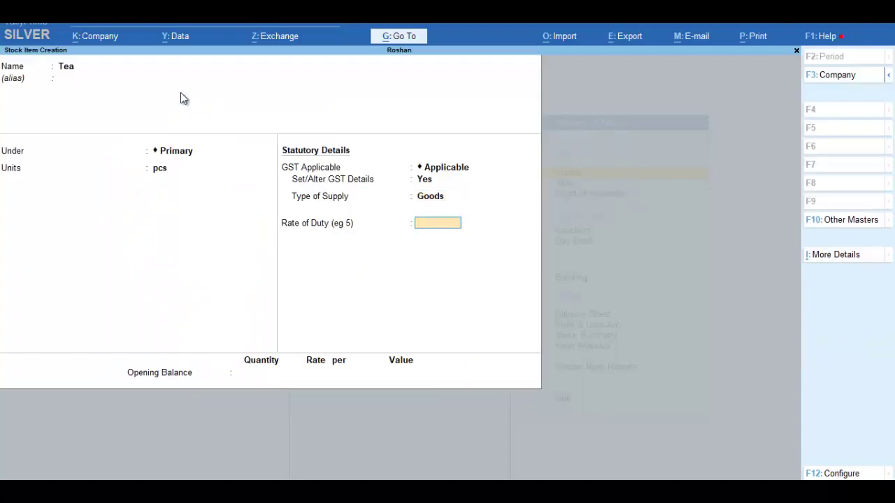
pyautogui.press('Return')
# - Give Tea an opening balance of 400 pcs at 56.00 and save it
pyautogui.write('400')
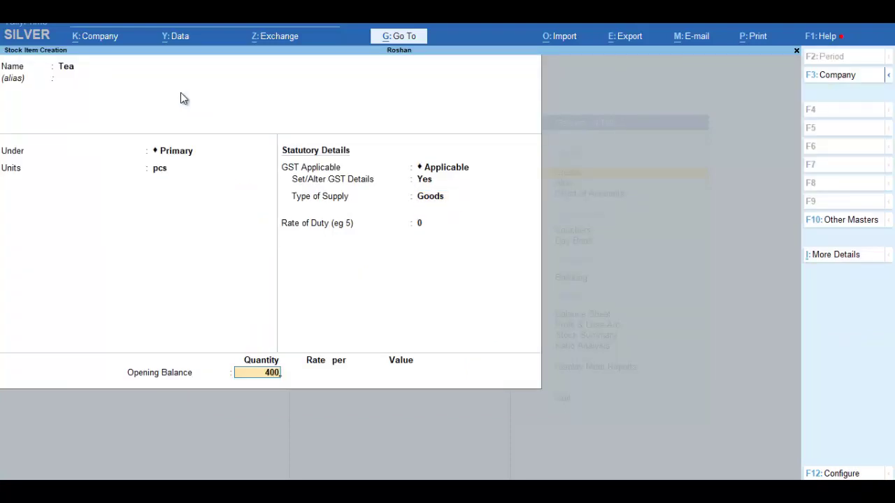
pyautogui.press('Return')
pyautogui.write('56')
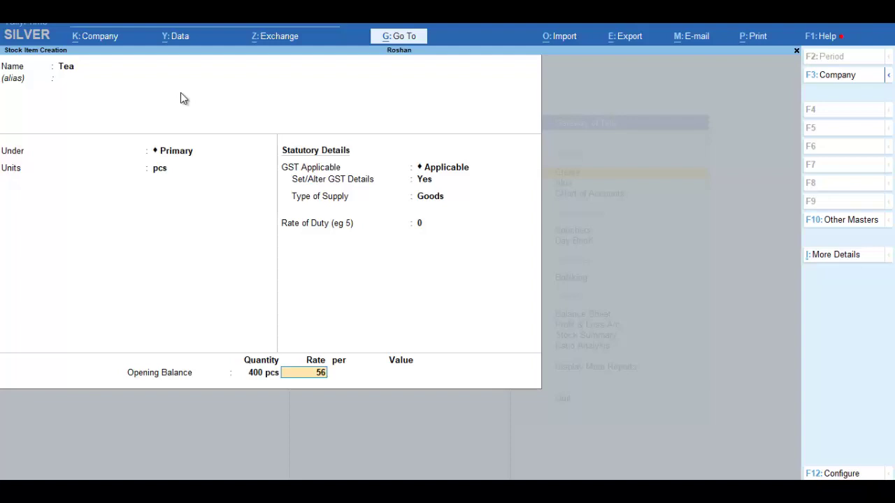
pyautogui.press('Return')
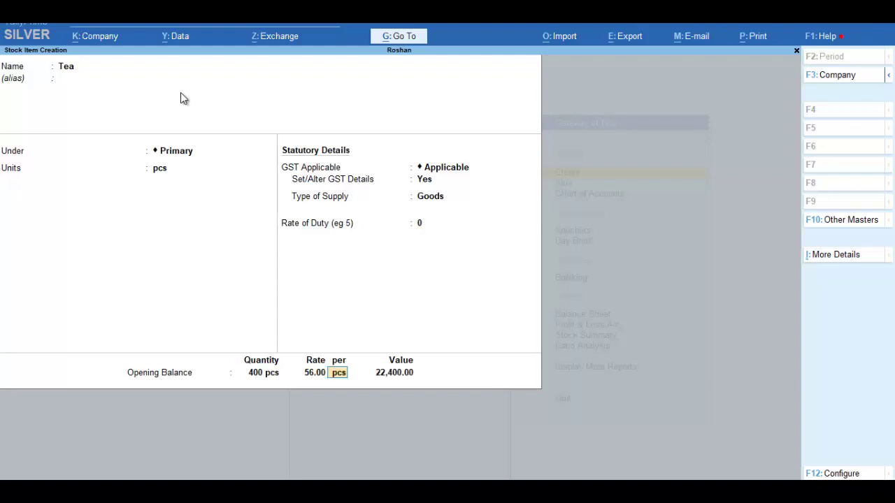
pyautogui.press('Return')
pyautogui.press('Return')
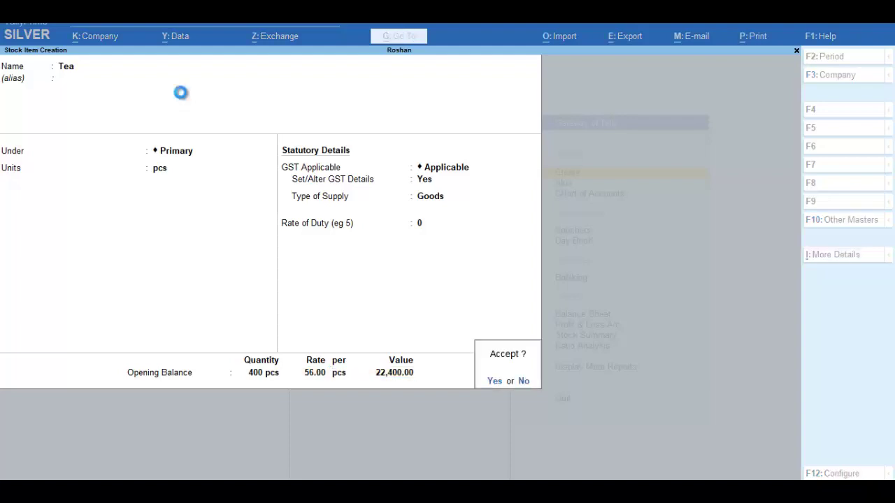
pyautogui.press('Return')
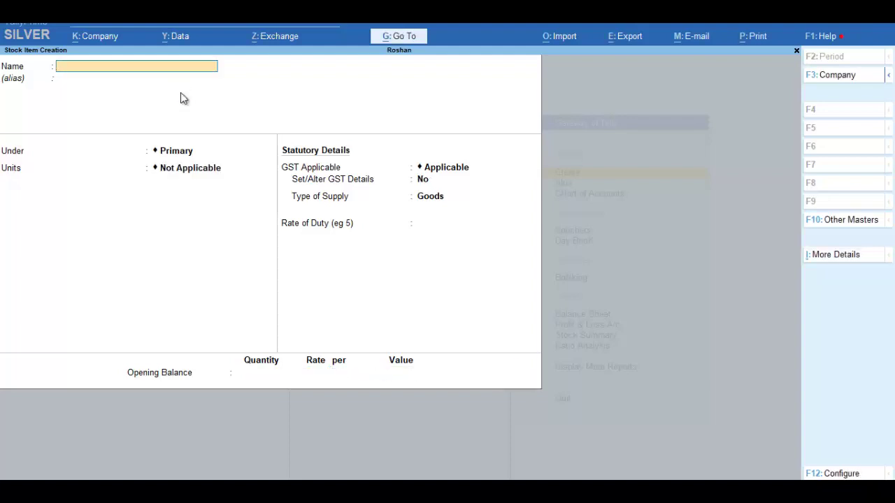
pyautogui.press('Escape')
pyautogui.press('Return')
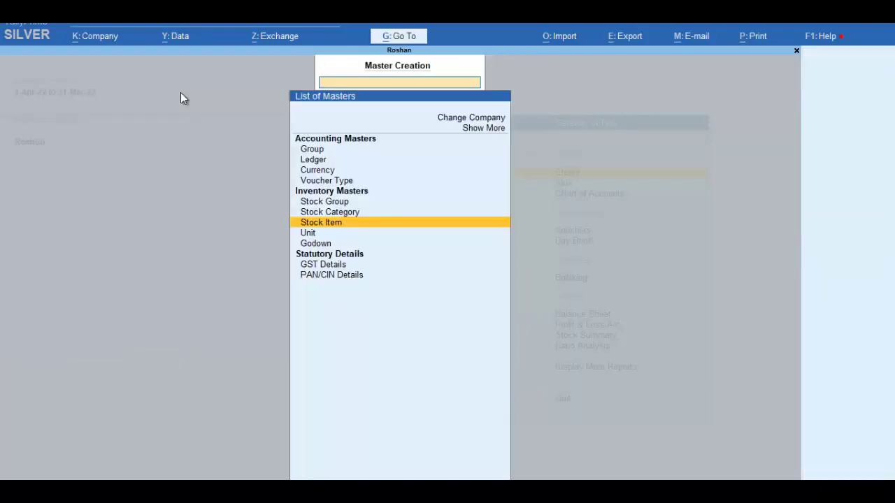
# - Create a new supplier ledger under Sundry Creditors
pyautogui.press('Escape')
pyautogui.press('Return')
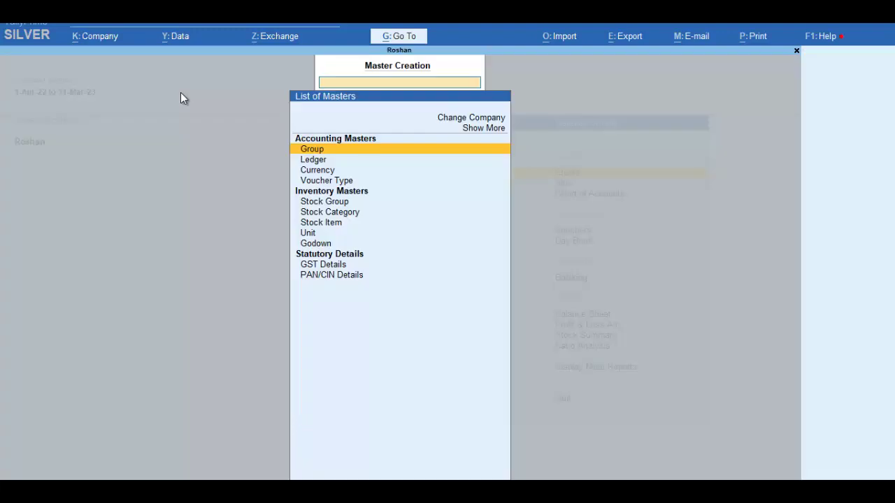
pyautogui.press('Down')
pyautogui.press('Return')
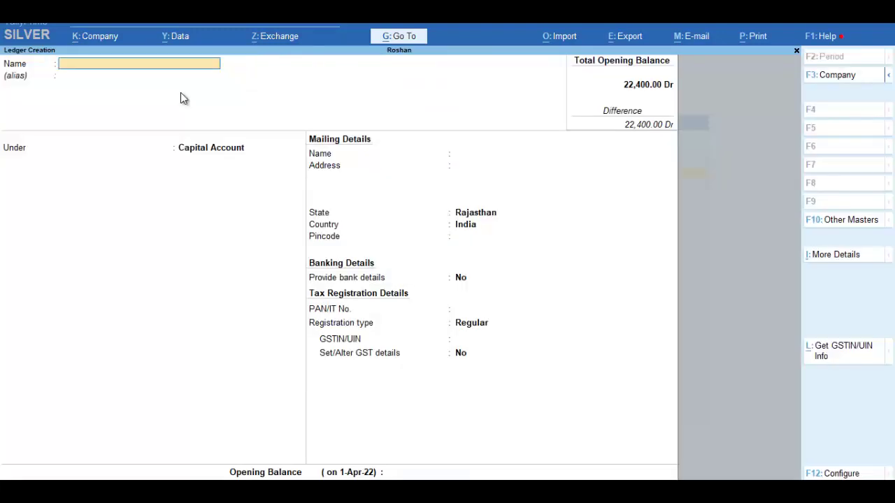
pyautogui.write('Chetan')
pyautogui.press('Return')
pyautogui.press('Return')
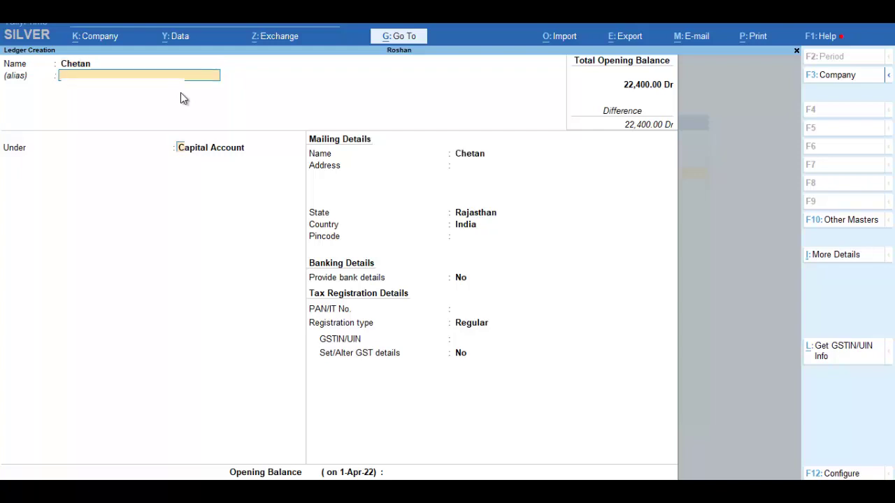
pyautogui.write('Su')
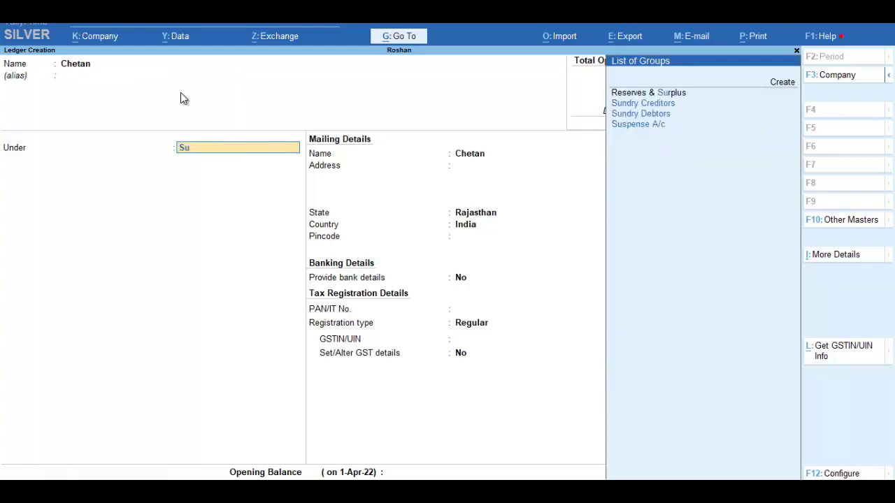
pyautogui.press('Down')
pyautogui.press('Return')
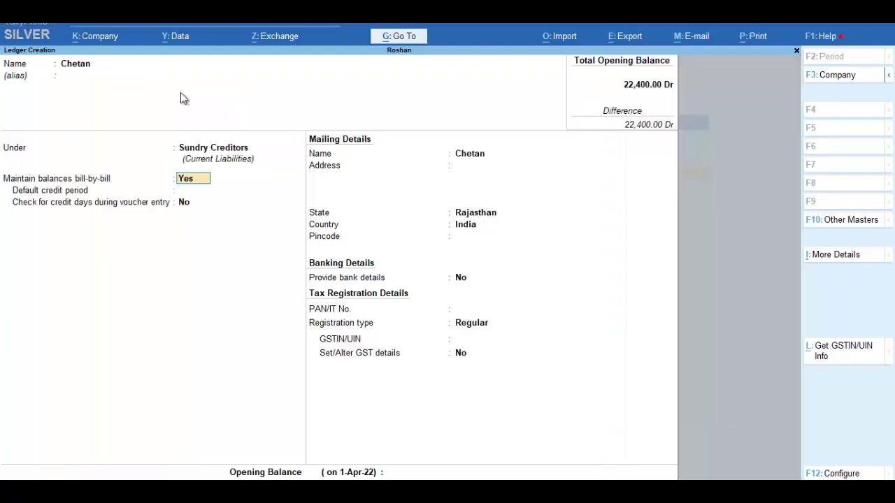
# - Set the supplier ledger's state to Rajasthan with Regular GST registration
pyautogui.press('Return')
pyautogui.press('Return')
pyautogui.press('Return')
pyautogui.press('Return')
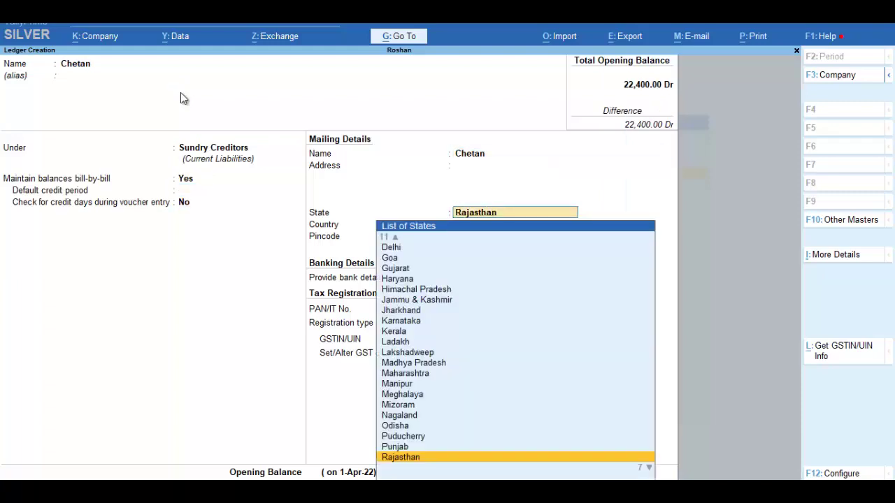
pyautogui.press('Return')
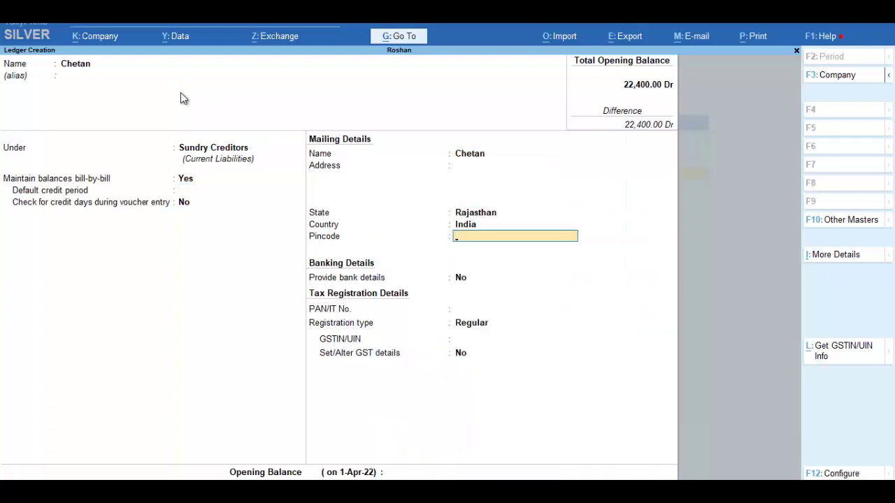
pyautogui.press('BackSpace')
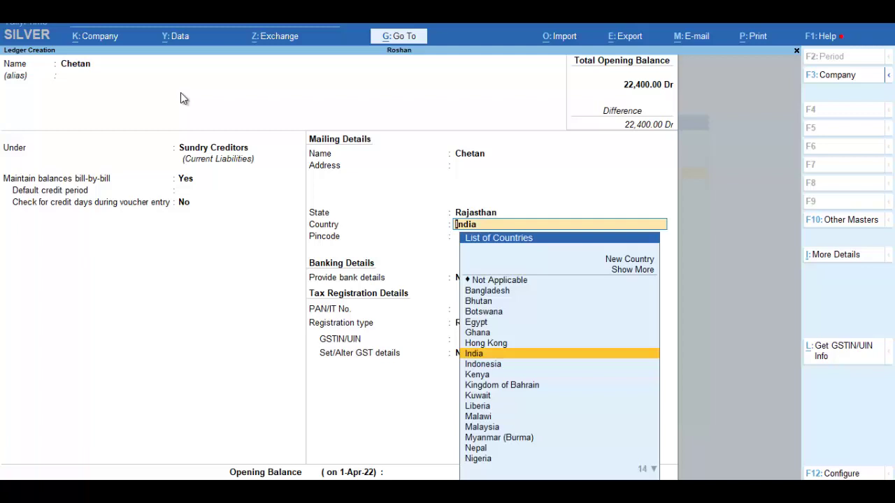
pyautogui.press('BackSpace')
pyautogui.press('Return')
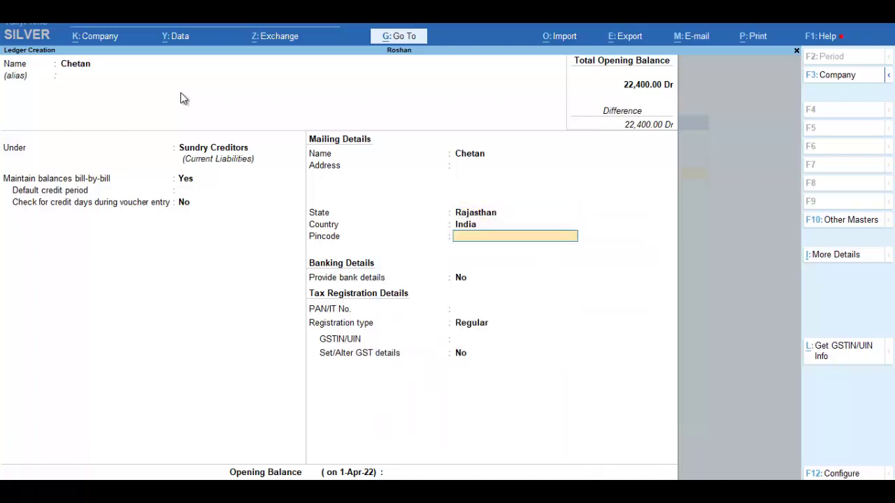
pyautogui.press('Return')
pyautogui.press('Return')
pyautogui.press('Return')
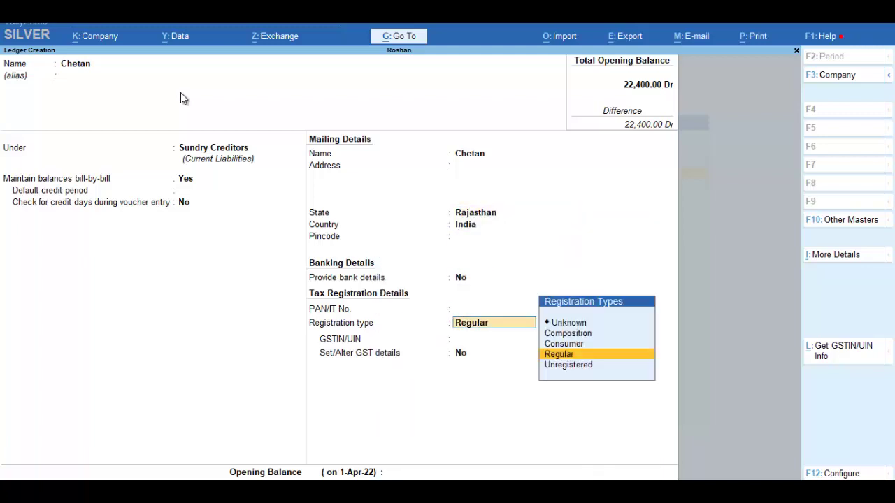
pyautogui.press('Return')
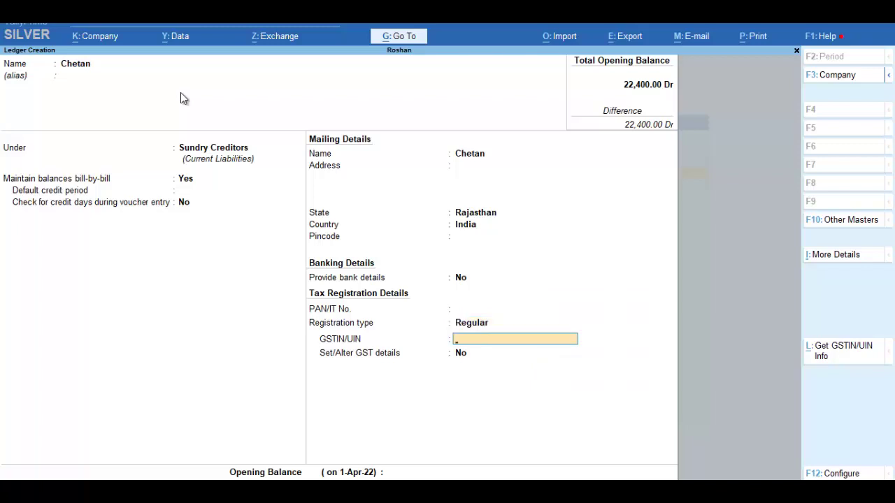
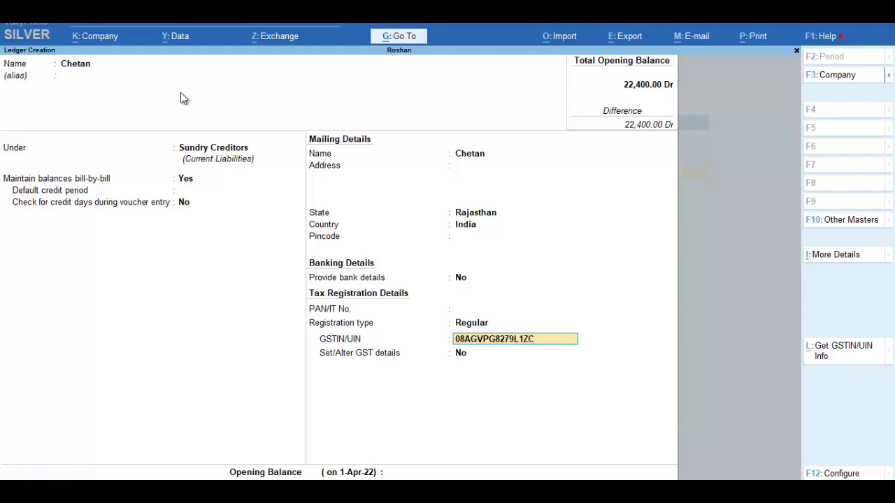
# - Enter the supplier's GSTIN and continue through to the opening balance
pyautogui.press('Return')
pyautogui.press('Return')
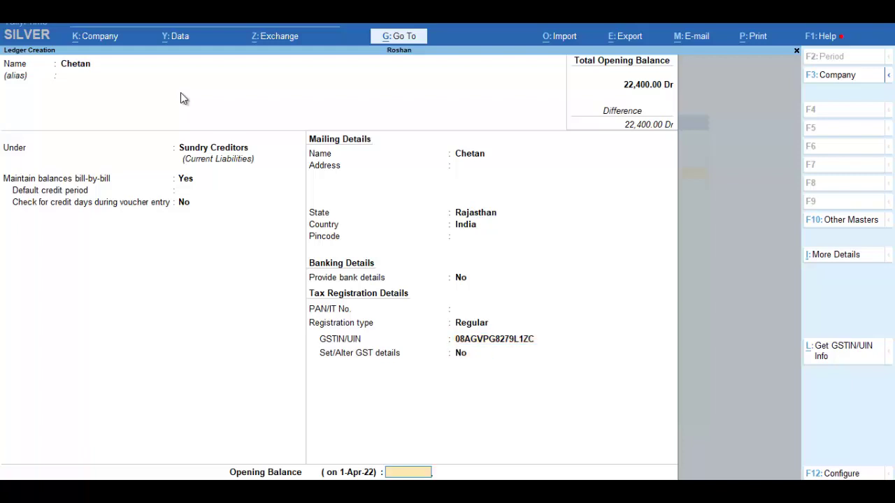
pyautogui.press('Return')
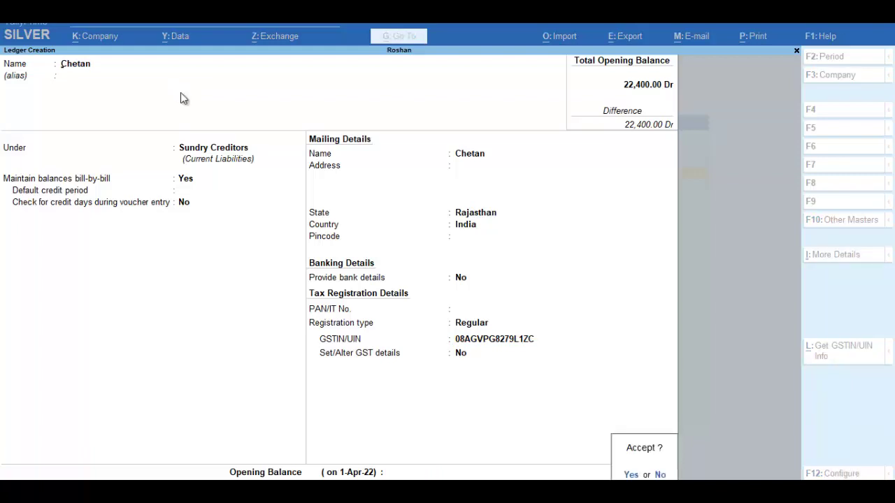
# - Save the supplier ledger, then create 'Purchase' under Purchase Accounts, GST applicable, Goods supply
pyautogui.press('Return')
pyautogui.write('Pur')
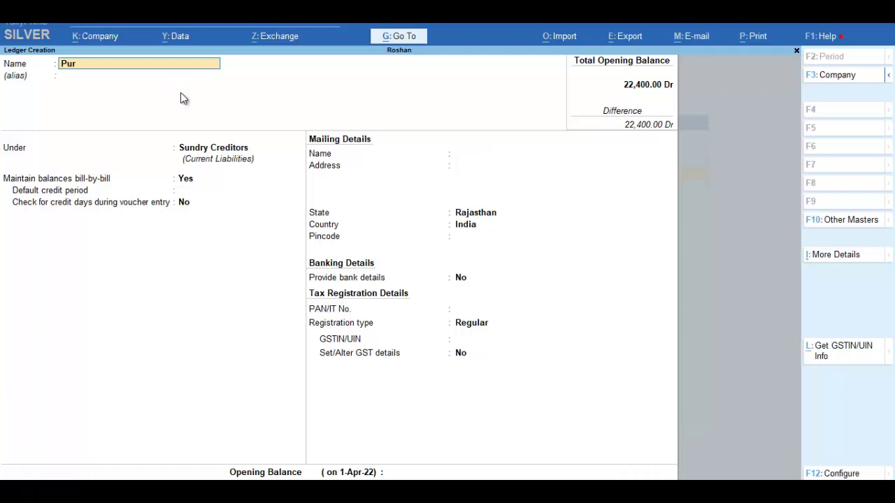
pyautogui.write('chase')
pyautogui.press('Return')
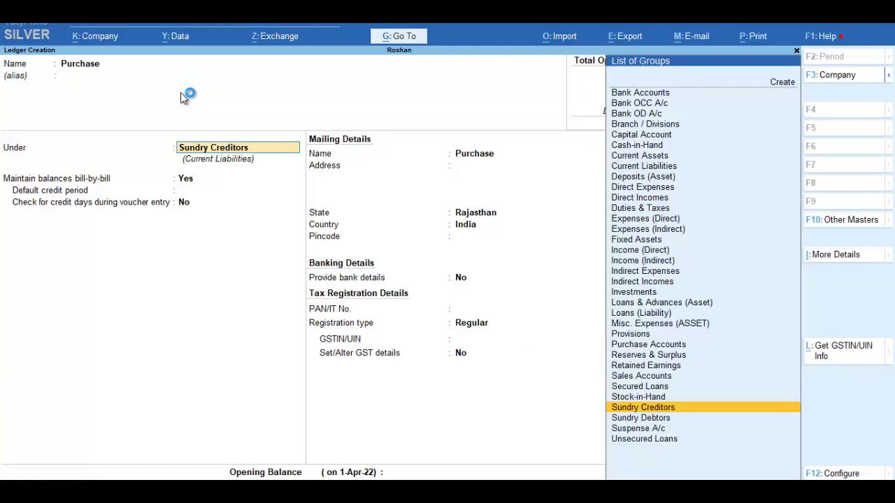
pyautogui.write('Pu')
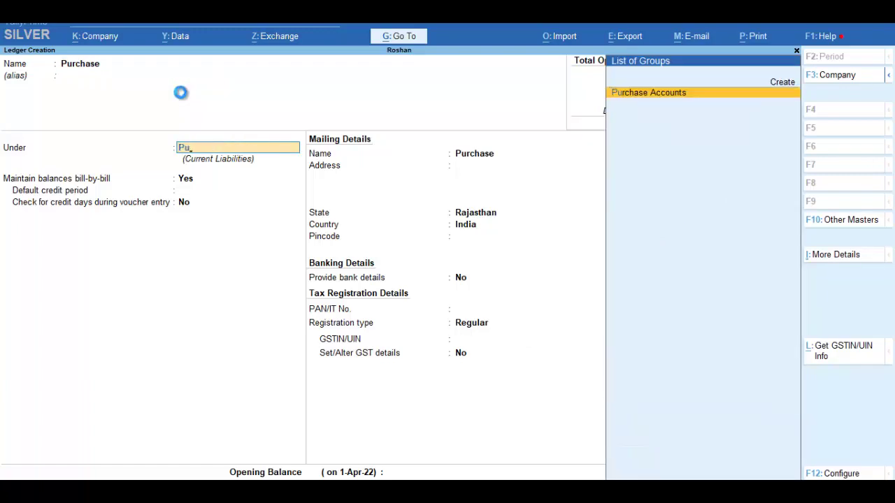
pyautogui.press('Return')
pyautogui.press('Return')
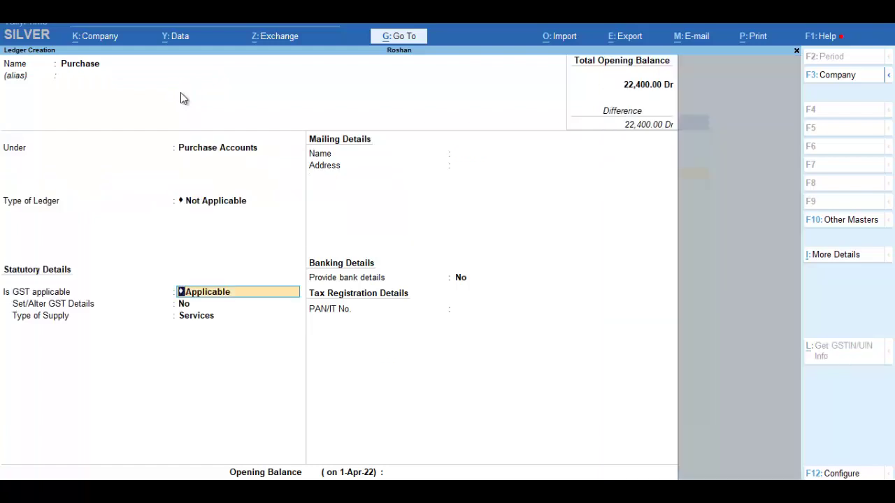
pyautogui.press('Return')
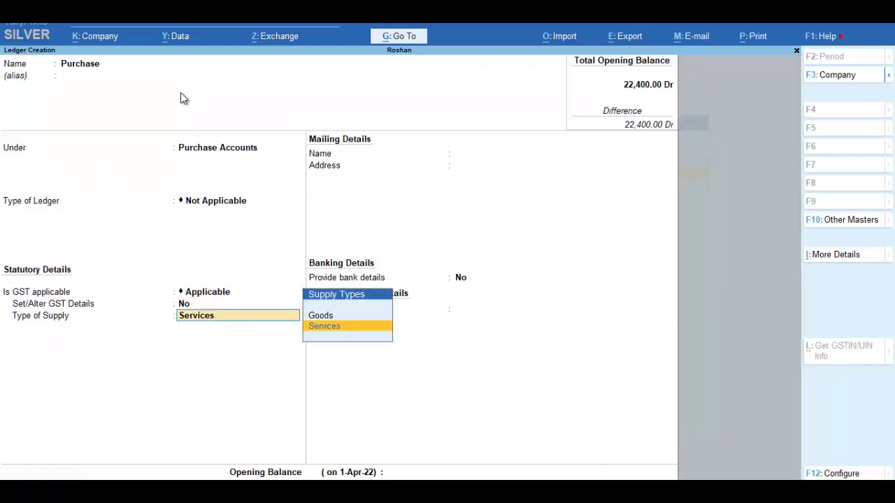
pyautogui.press('Up')
pyautogui.press('Return')
pyautogui.press('Return')
pyautogui.press('Return')
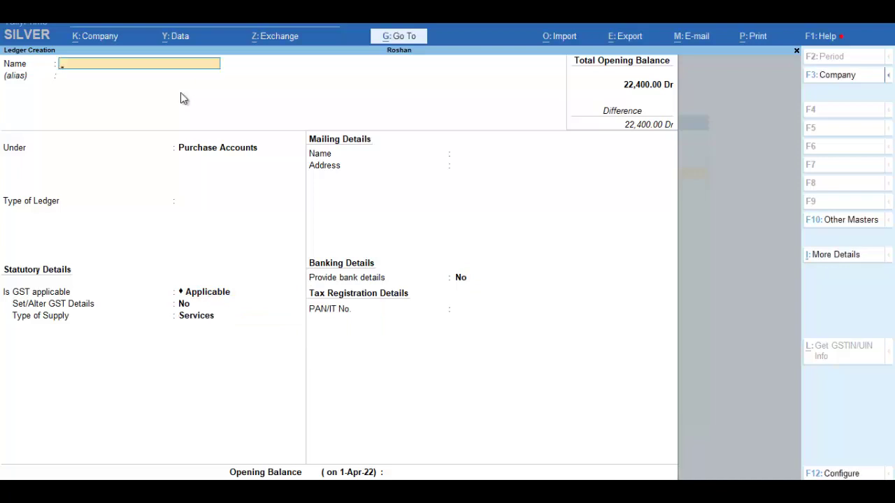
# - Create the S Gst ledger under Duties & Taxes as GST State Tax
pyautogui.write('S Gst')
pyautogui.press('Return')
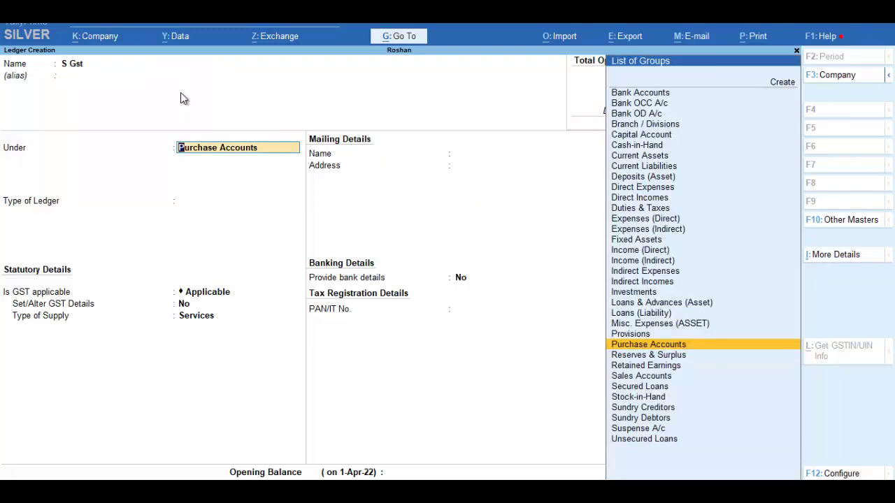
pyautogui.write('Du')
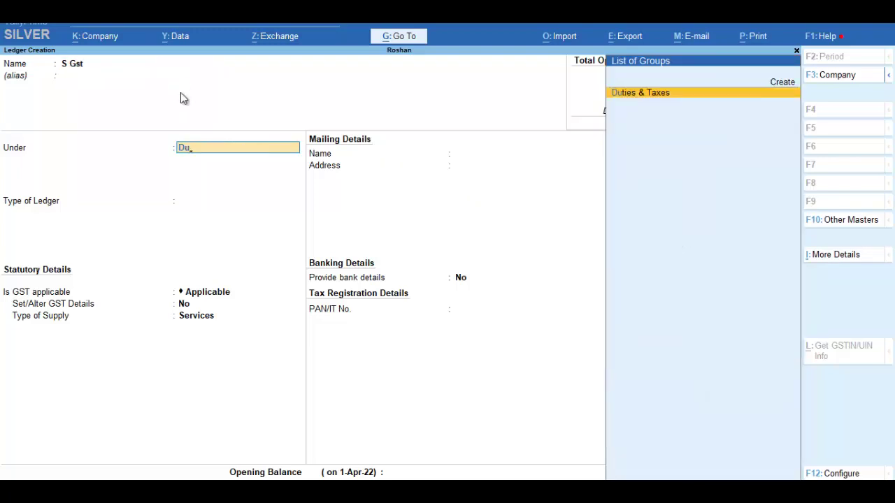
pyautogui.press('Return')
pyautogui.press('Up')
pyautogui.press('Return')
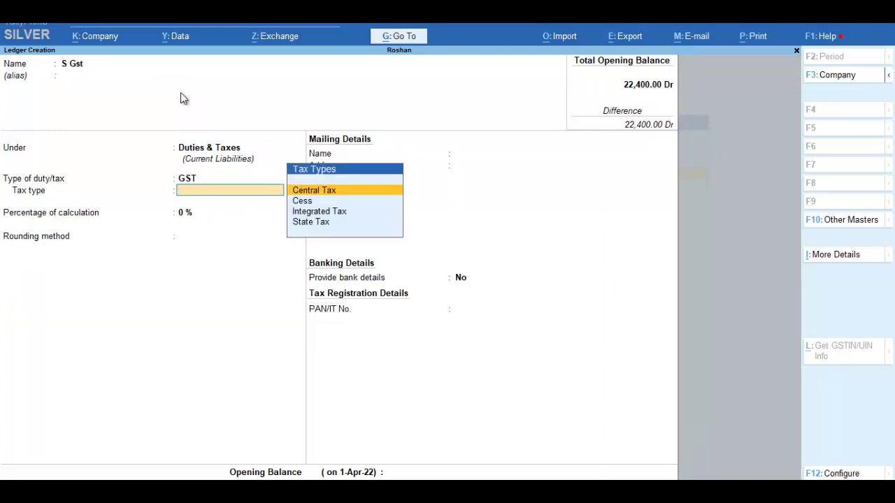
pyautogui.press('Down')
pyautogui.press('Down')
pyautogui.press('Down')
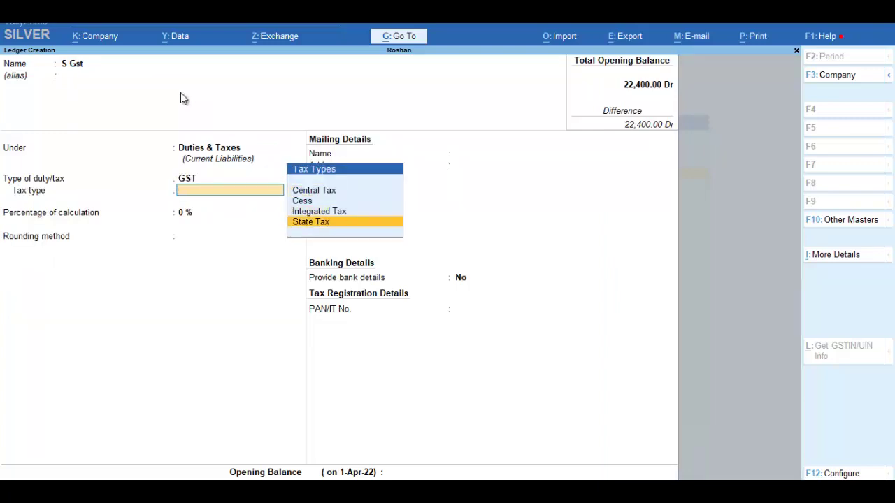
pyautogui.press('Return')
pyautogui.press('Return')
pyautogui.press('Return')
pyautogui.press('Return')
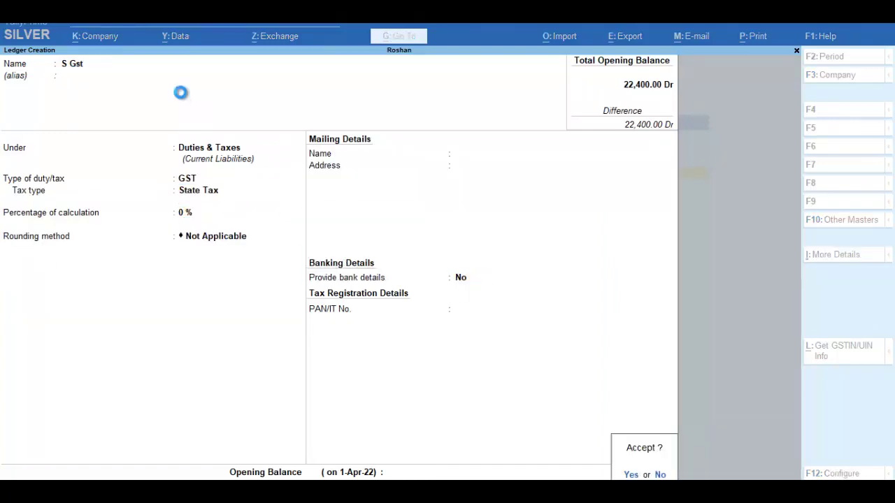
pyautogui.press('Return')
# - Create the C Gst ledger under Duties & Taxes as GST Central Tax
pyautogui.write('C Gst')
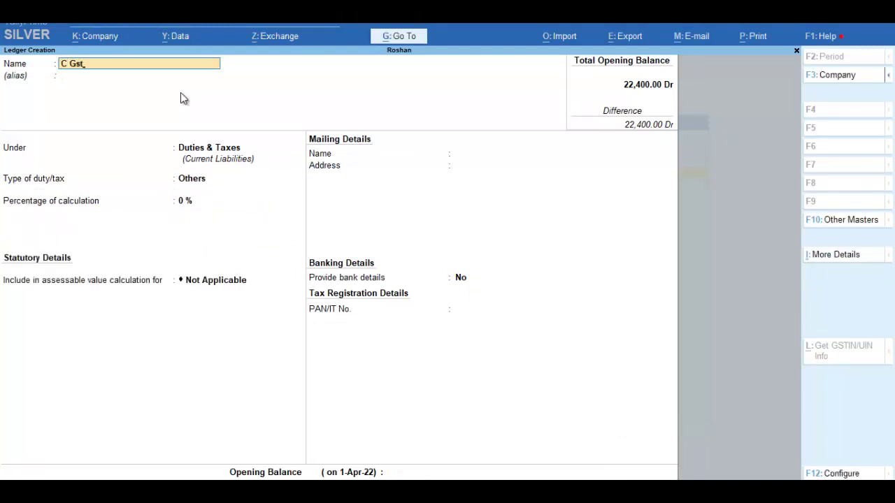
pyautogui.press('Return')
pyautogui.press('Return')
pyautogui.press('Up')
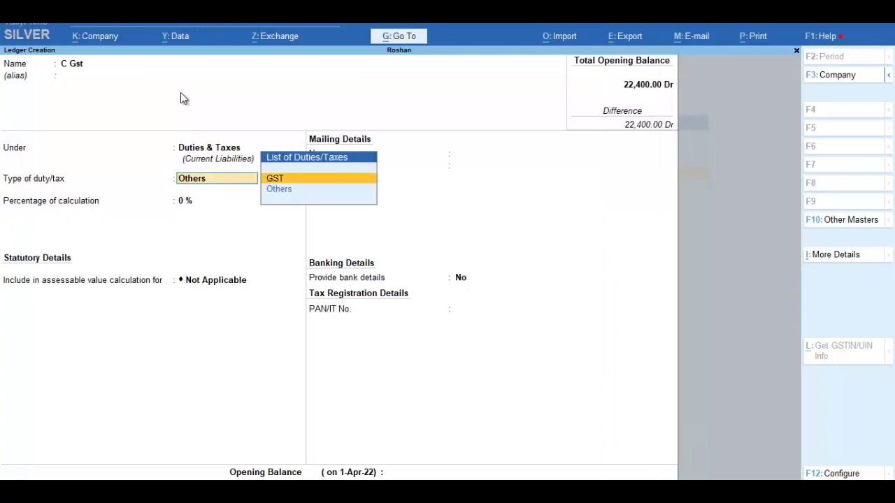
pyautogui.press('Return')
pyautogui.press('Return')
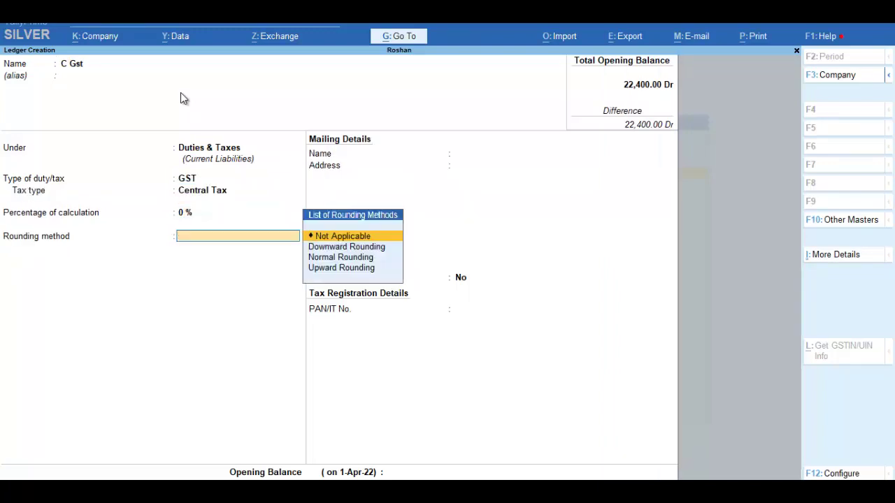
pyautogui.press('Return')
pyautogui.press('Return')
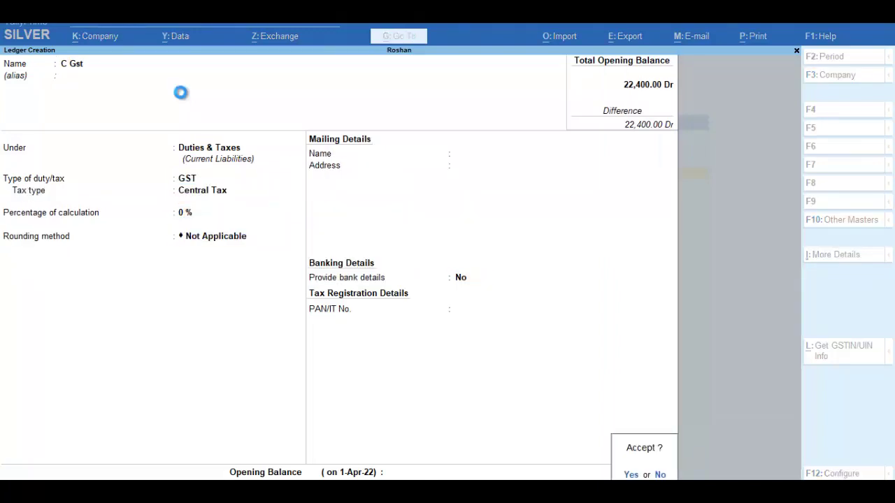
pyautogui.press('Return')
pyautogui.write('Di')
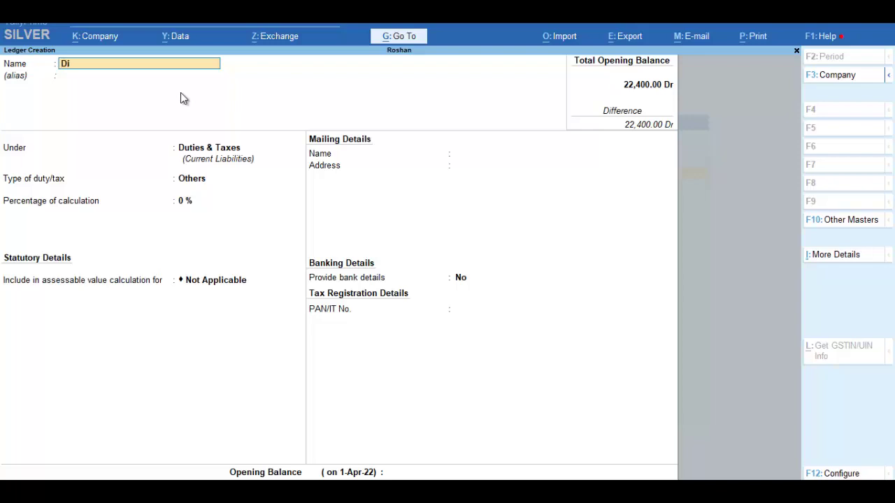
pyautogui.write('scount')
# - Name the ledger Discount and place it under Indirect Expenses
pyautogui.press('Return')
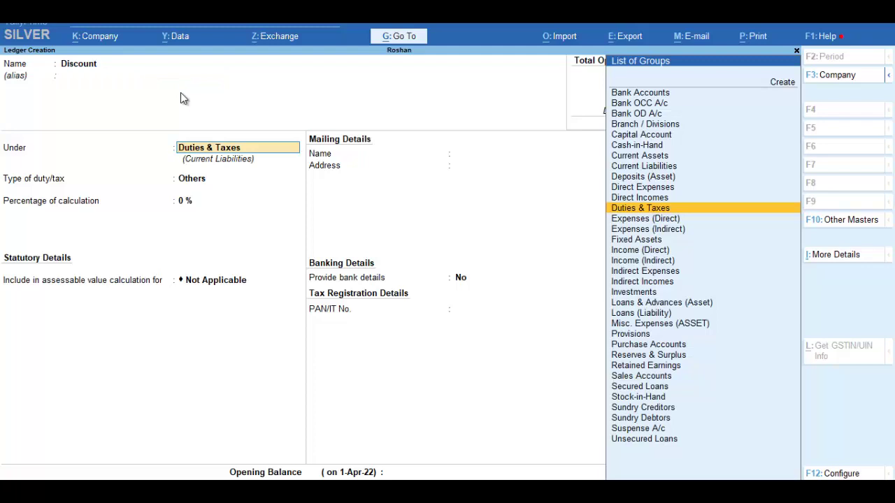
pyautogui.write('E')
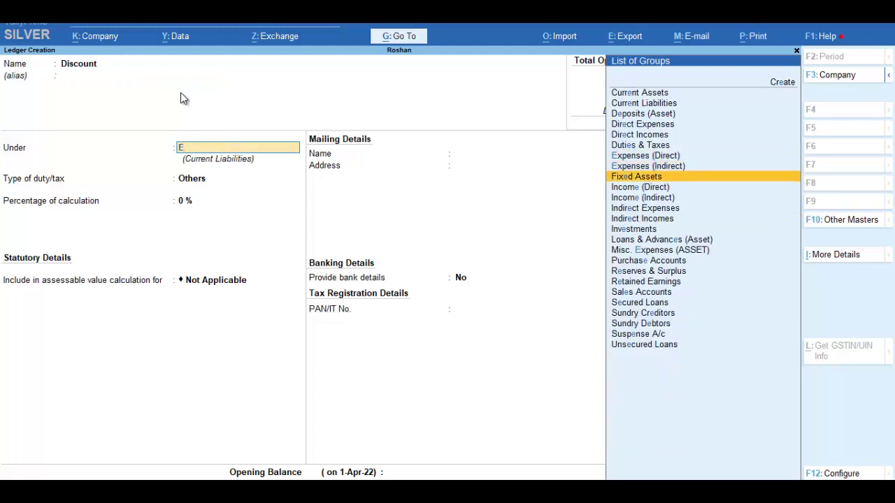
pyautogui.press('Down')
pyautogui.press('Down')
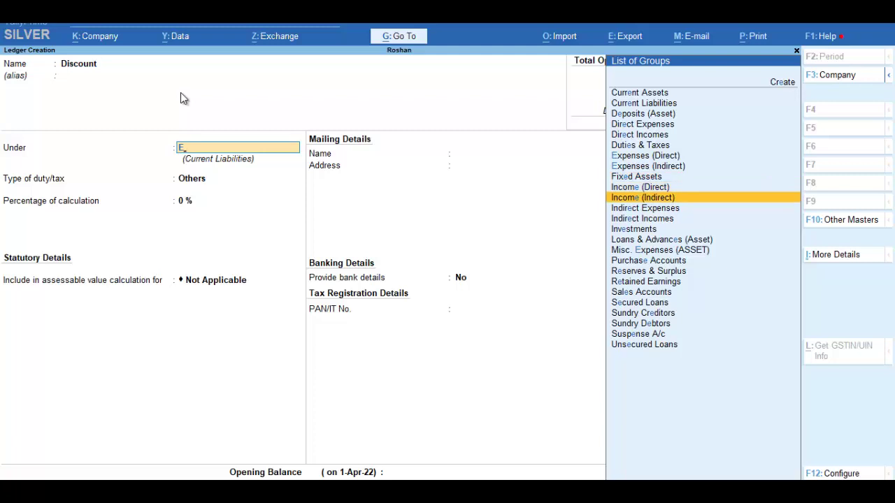
pyautogui.press('Up')
pyautogui.press('Up')
pyautogui.press('Up')
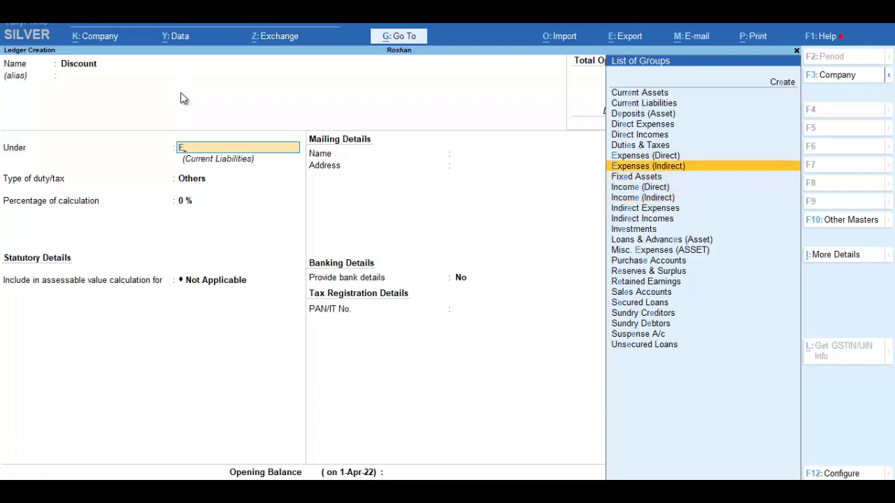
pyautogui.press('Return')
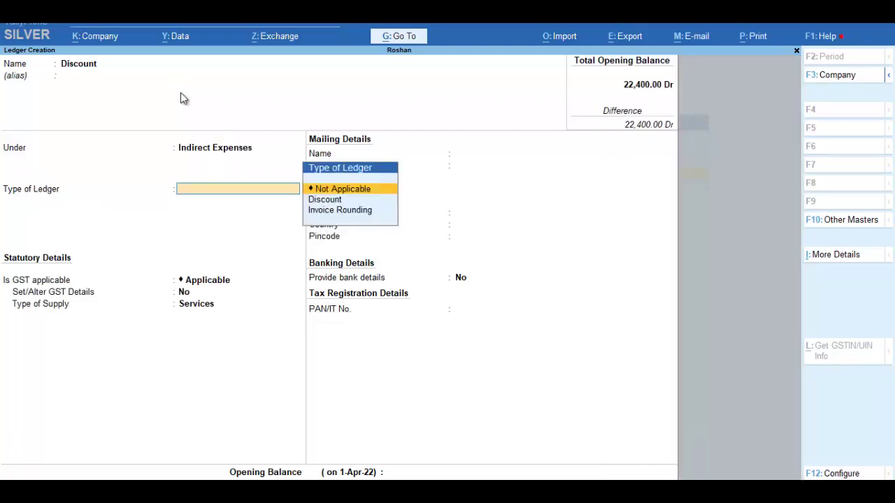
# - Keep GST applicable, set supply type to Goods and save the Discount ledger
pyautogui.press('Return')
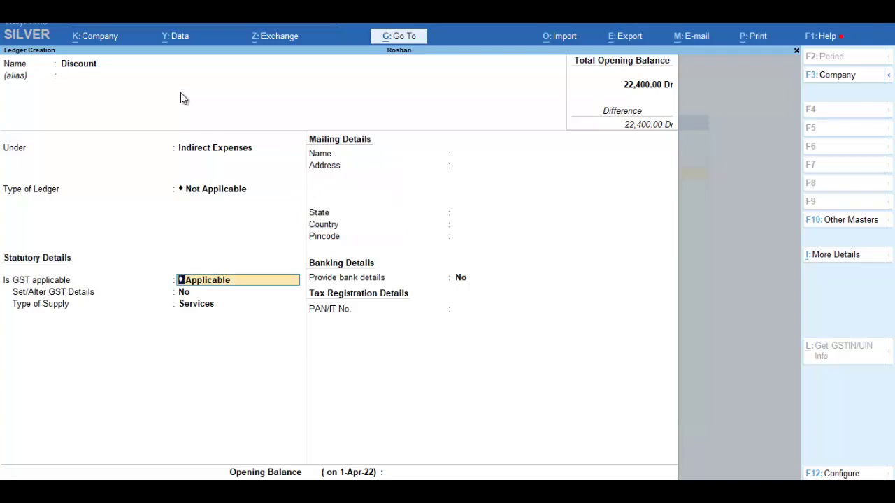
pyautogui.press('Return')
pyautogui.press('Return')
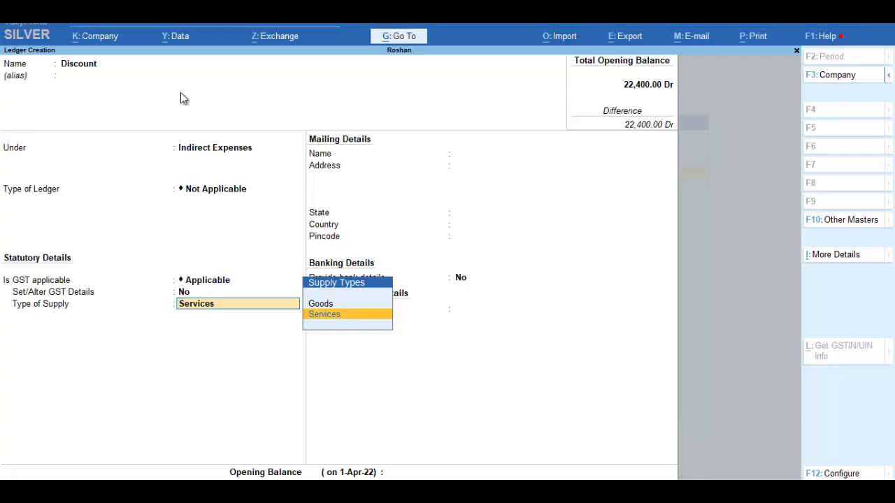
pyautogui.press('BackSpace')
pyautogui.press('BackSpace')
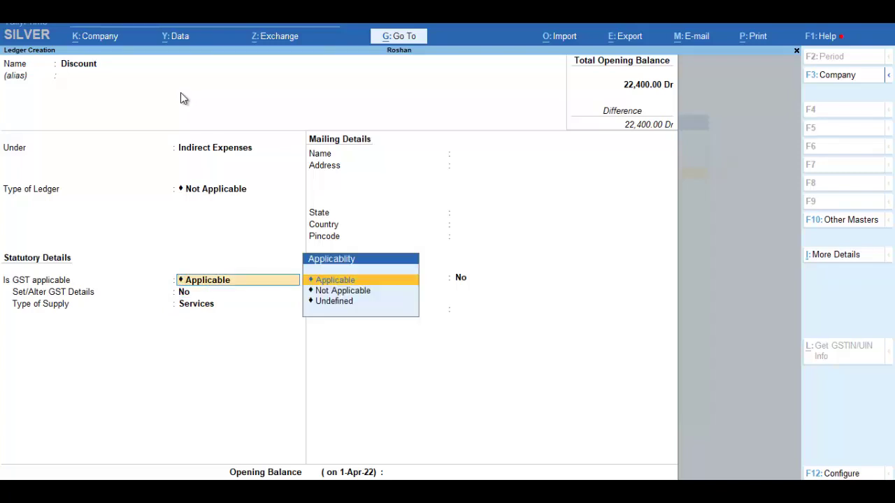
pyautogui.press('Return')
pyautogui.press('BackSpace')
pyautogui.press('Return')
pyautogui.press('Return')
pyautogui.press('Up')
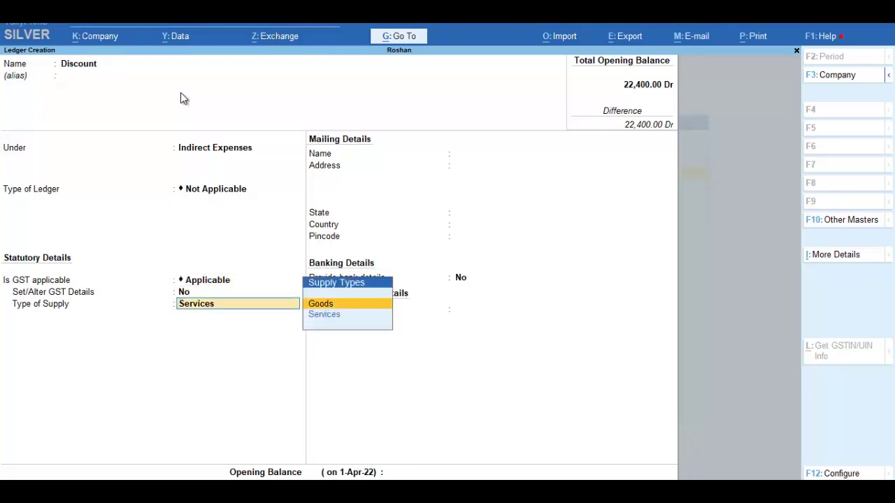
pyautogui.press('Return')
pyautogui.press('Return')
pyautogui.press('Return')
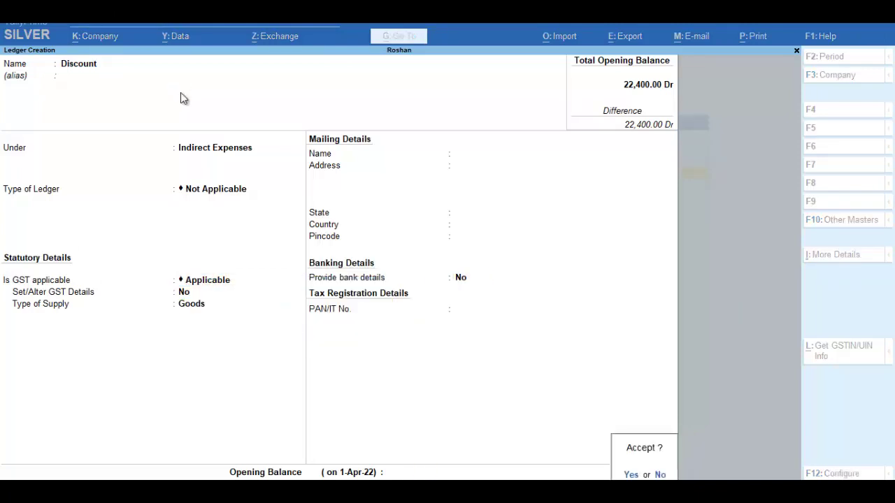
pyautogui.press('Return')
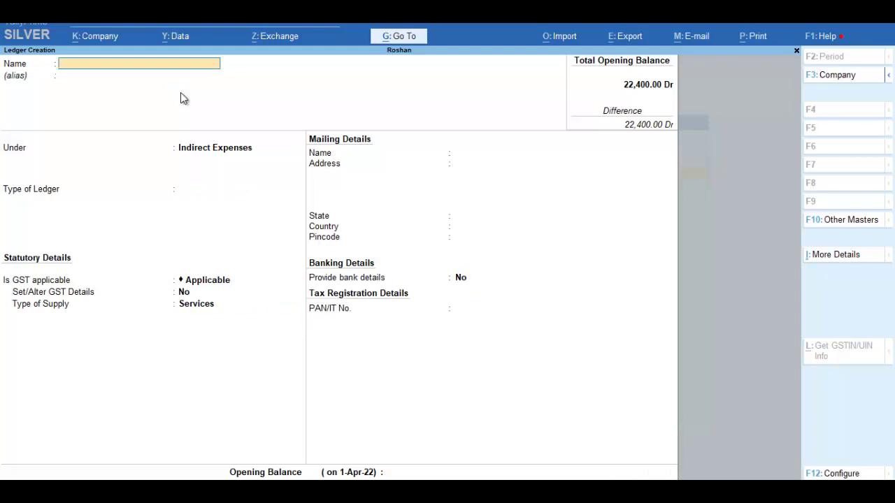
# - Leave ledger creation and start a new Purchase voucher
pyautogui.press('Escape')
pyautogui.press('Escape')
pyautogui.press('Escape')
pyautogui.press('Escape')
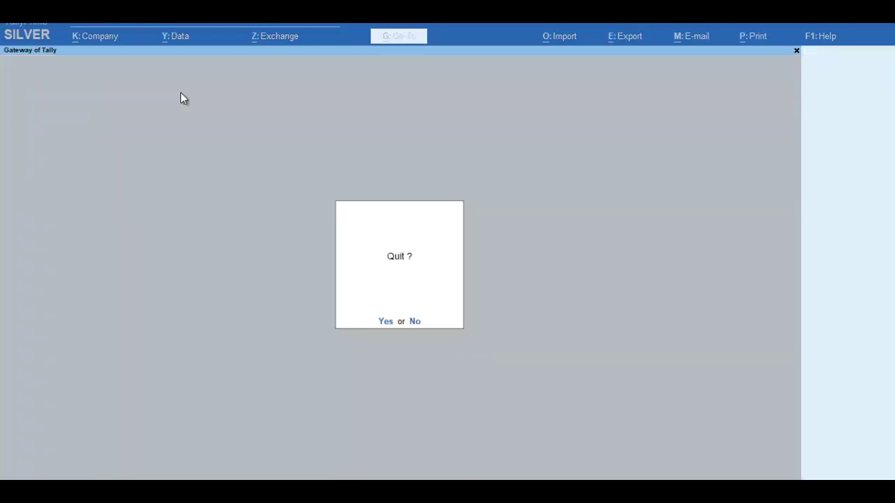
pyautogui.press('Escape')
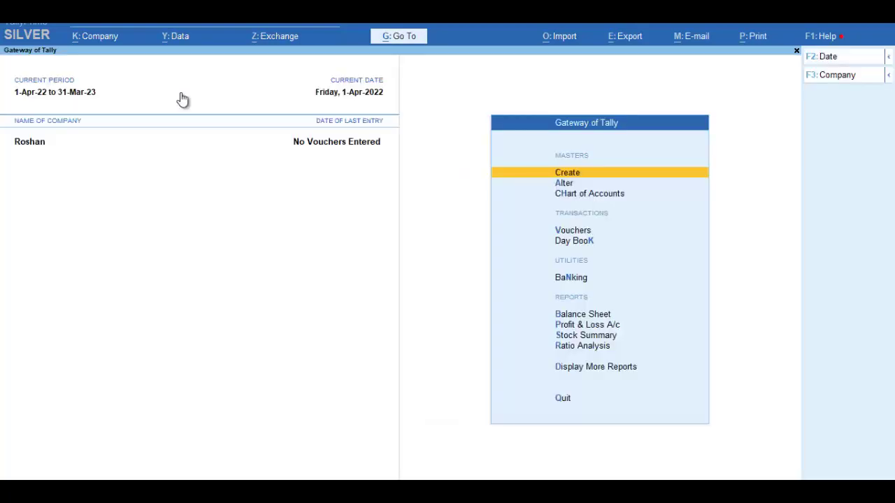
pyautogui.press('Down')
pyautogui.press('Down')
pyautogui.press('Down')
pyautogui.press('Return')
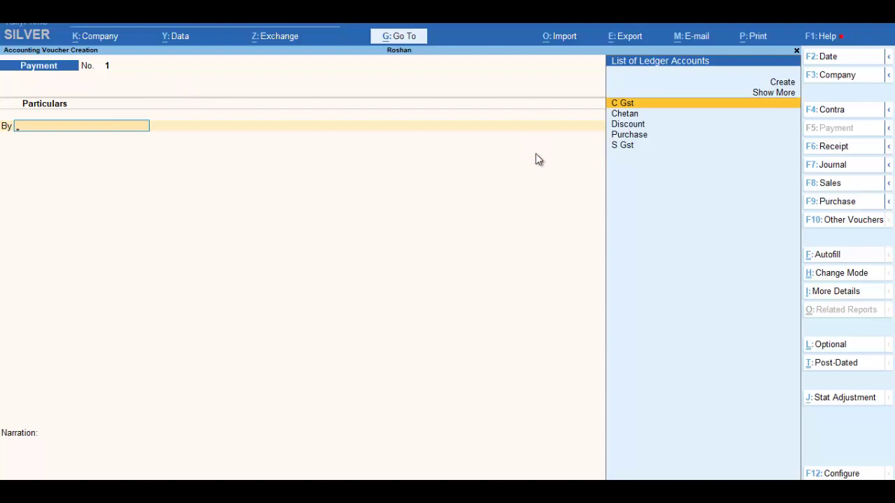
pyautogui.click(841, 202)
# - Enter supplier invoice 78, choose the supplier as party and accept the Purchase ledger
pyautogui.write('7')
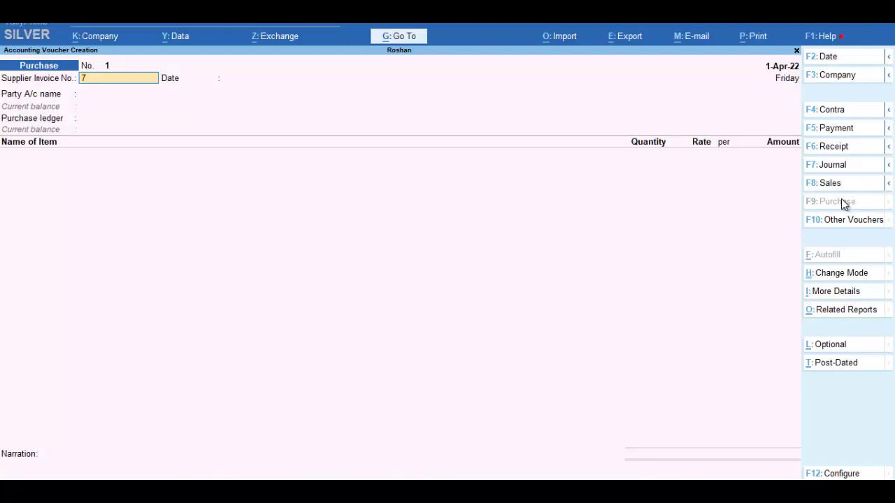
pyautogui.write('8')
pyautogui.press('Return')
pyautogui.press('Return')
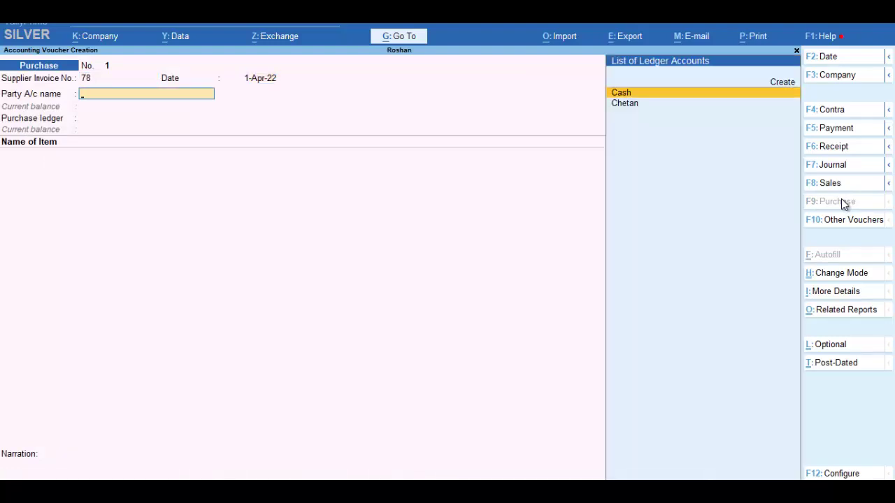
pyautogui.press('Down')
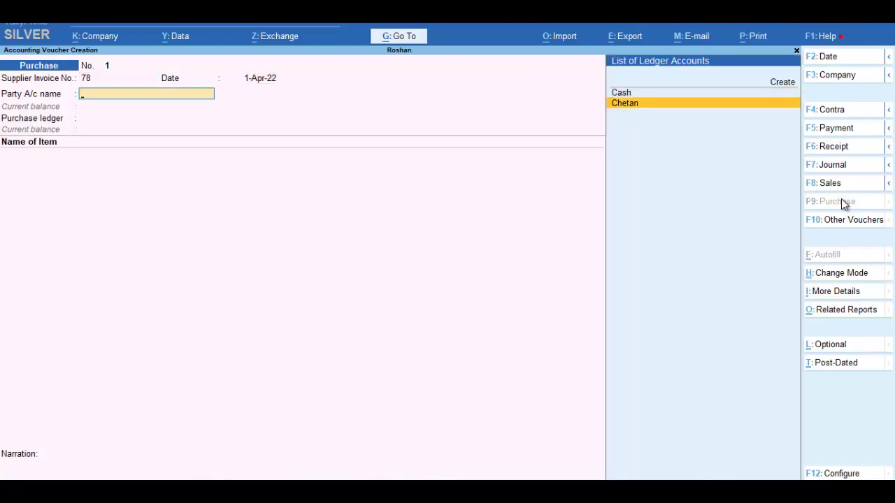
pyautogui.press('Return')
pyautogui.press('Return')
pyautogui.press('Return')
pyautogui.press('Return')
pyautogui.press('Return')
pyautogui.press('Return')
pyautogui.press('Return')
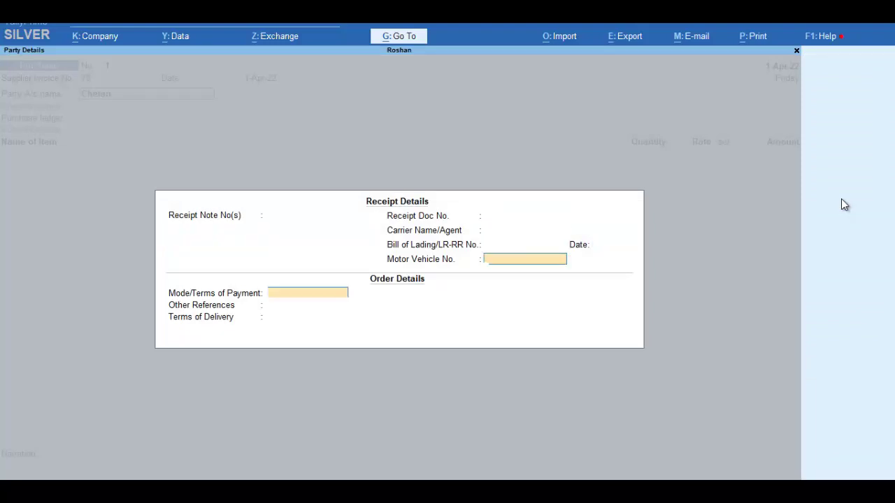
pyautogui.press('Return')
pyautogui.press('Return')
pyautogui.press('Return')
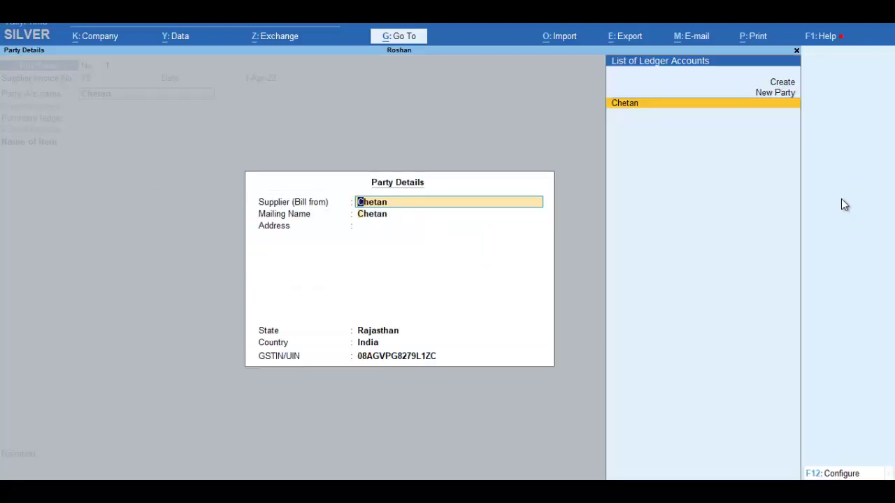
pyautogui.press('Return')
pyautogui.press('Return')
pyautogui.press('Return')
pyautogui.press('Return')
pyautogui.press('Return')
pyautogui.press('Return')
pyautogui.press('Return')
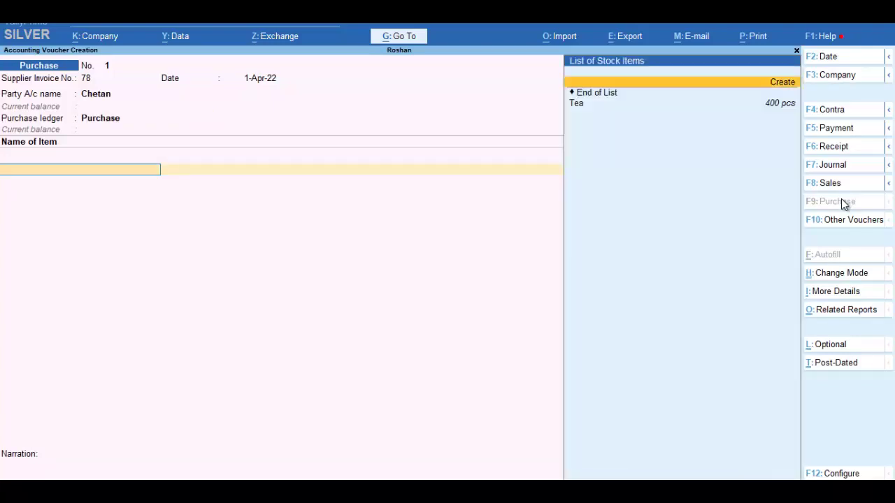
# - Add a Tea line of 40 pcs at rate 60, correcting the mistyped 890 quantity
pyautogui.press('Down')
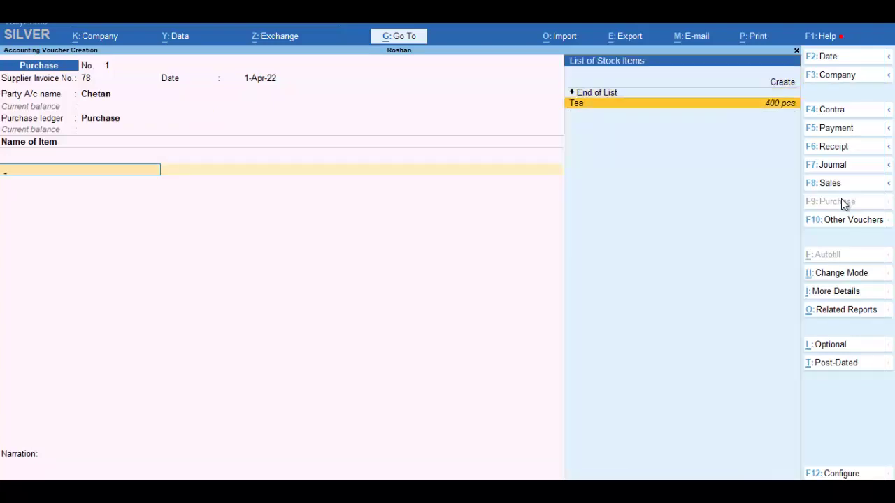
pyautogui.press('Return')
pyautogui.write('890')
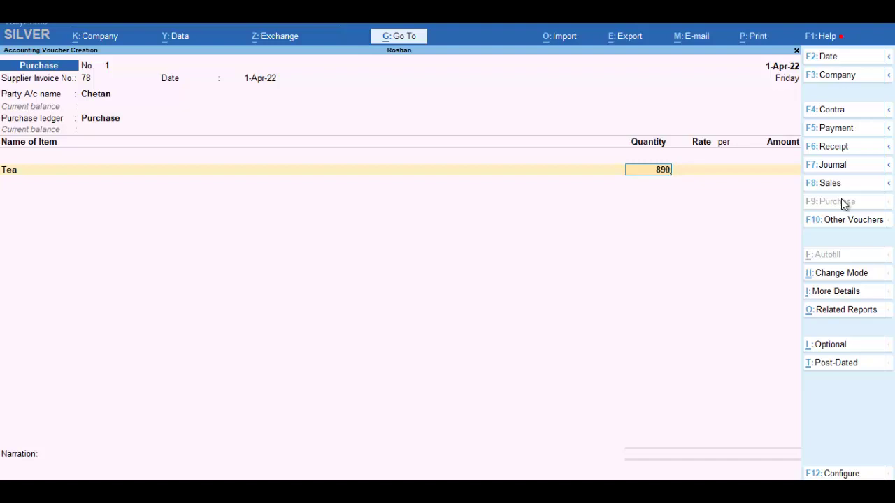
pyautogui.press('Return')
pyautogui.write('6')
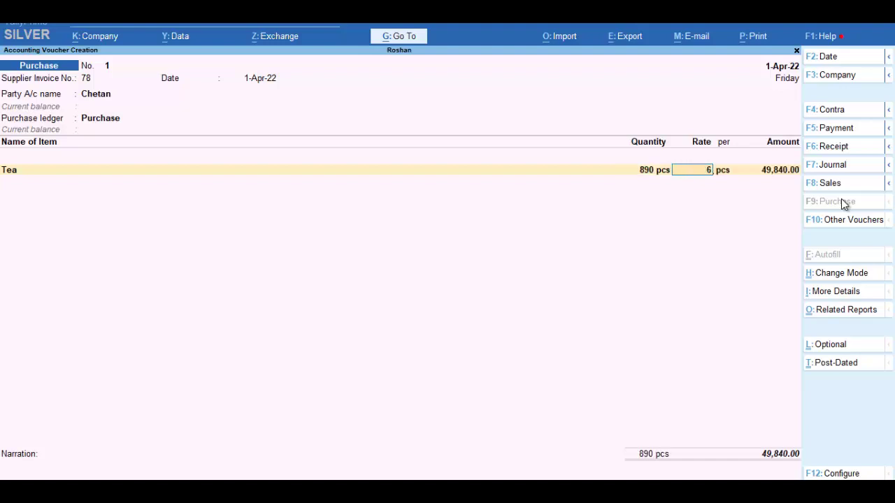
pyautogui.write('0')
pyautogui.press('Return')
pyautogui.press('BackSpace')
pyautogui.press('BackSpace')
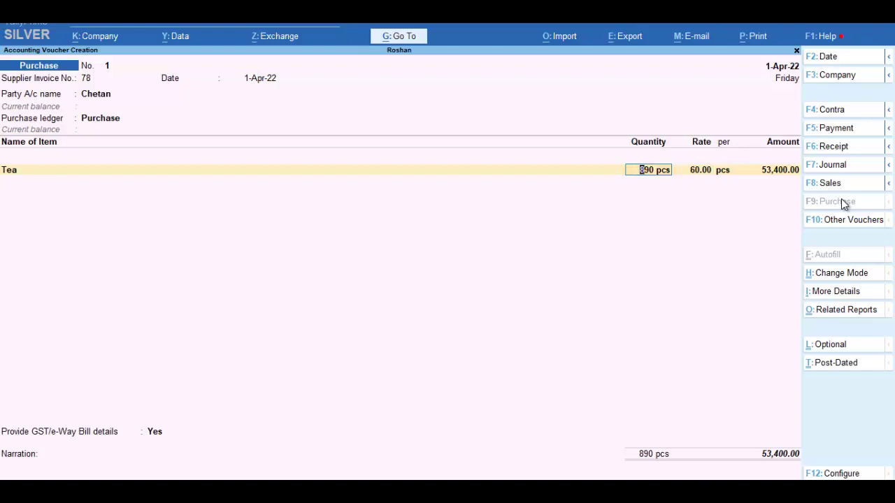
pyautogui.write('40')
pyautogui.press('Return')
pyautogui.press('Return')
pyautogui.press('Return')
pyautogui.press('Return')
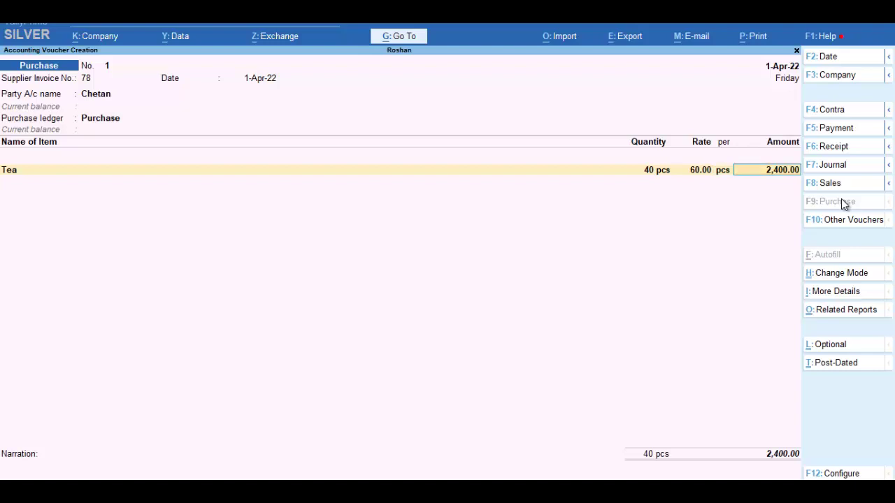
# - Add a -200 Discount line, S Gst at 60 and a C Gst ledger line, then bring up the calculator
pyautogui.press('Return')
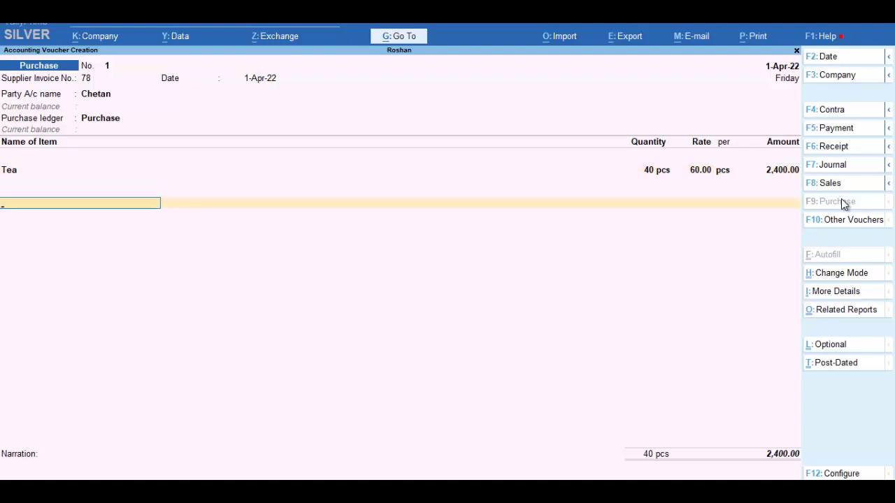
pyautogui.write('D')
pyautogui.press('Return')
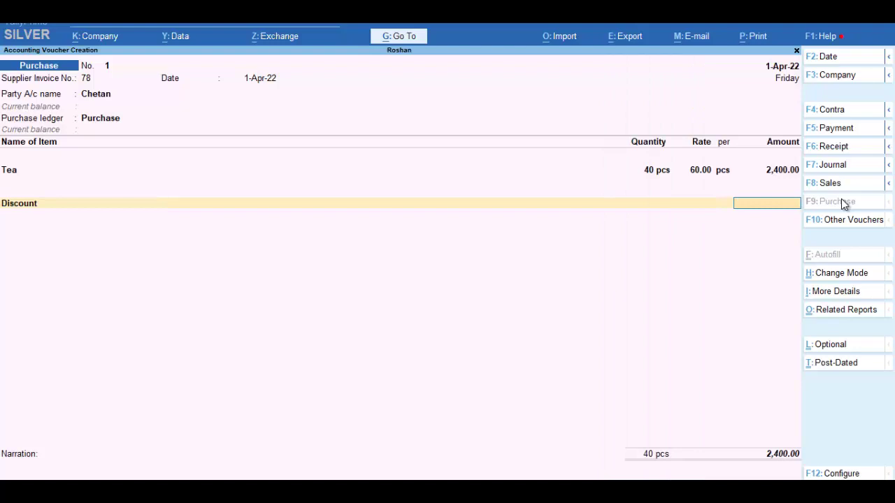
pyautogui.write('-200')
pyautogui.press('Return')
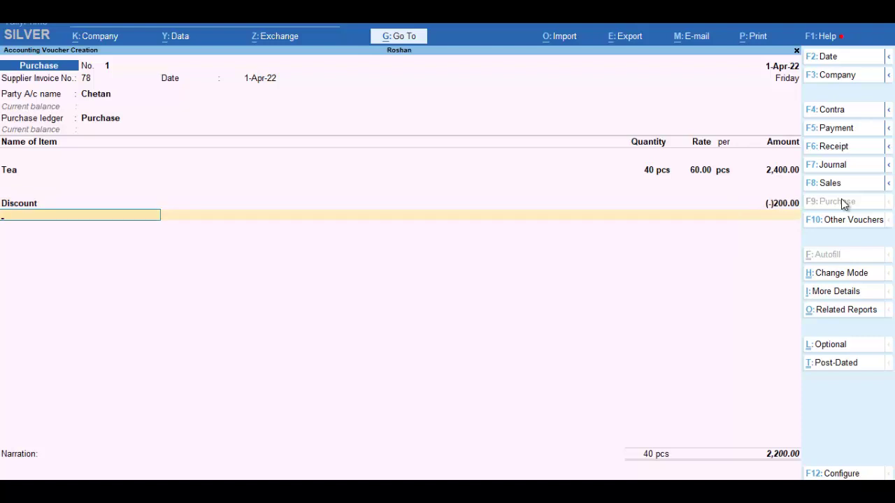
pyautogui.write('S')
pyautogui.press('Return')
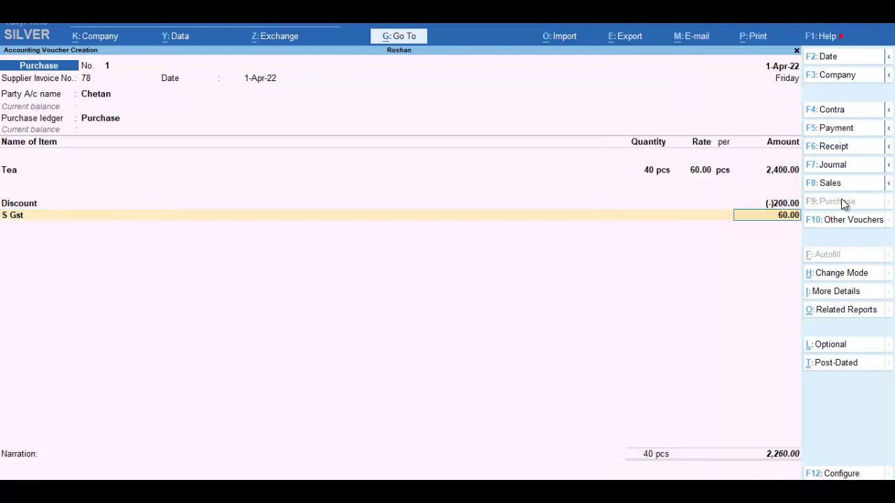
pyautogui.press('Return')
pyautogui.write('C')
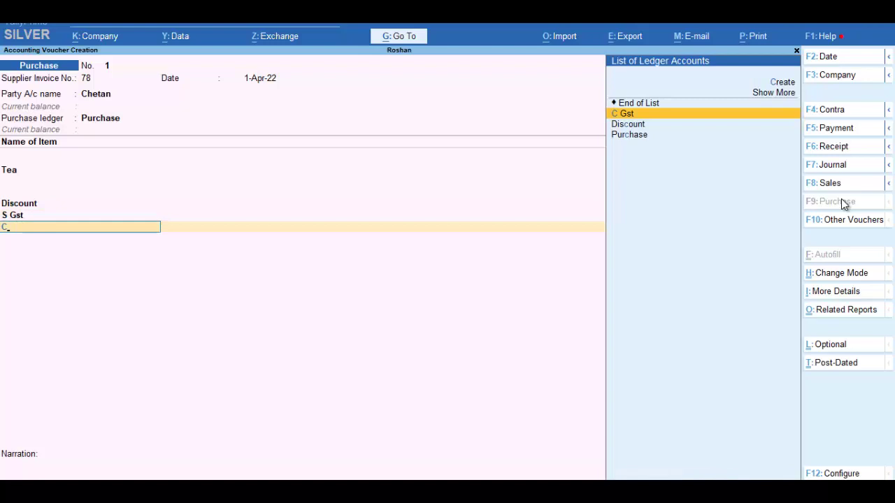
pyautogui.press('Return')
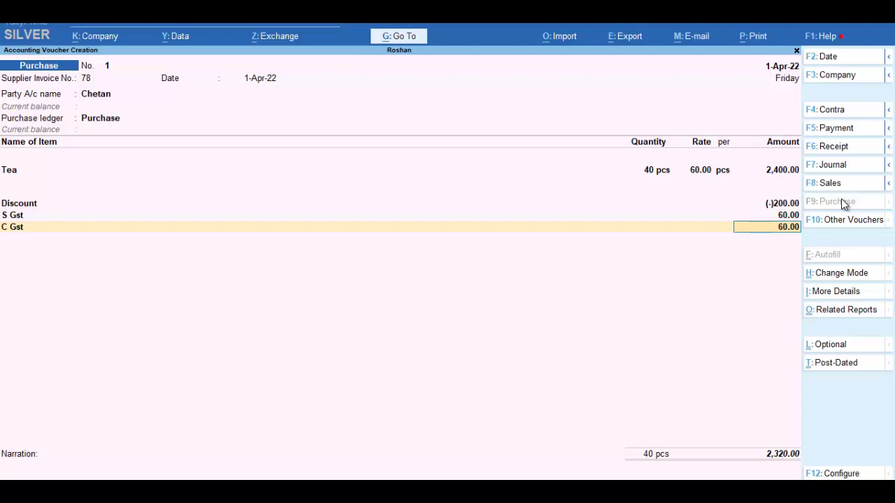
pyautogui.hotkey('ctrl', 'n')
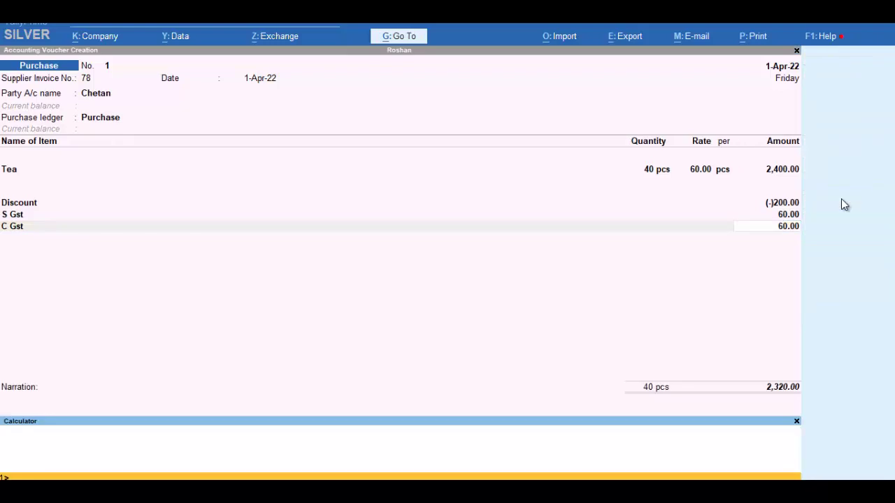
# - Compute 2400*2.5% in the calculator to confirm 60, then close it
pyautogui.write('2400')
pyautogui.write('*2.5%')
pyautogui.press('Return')
pyautogui.press('Escape')
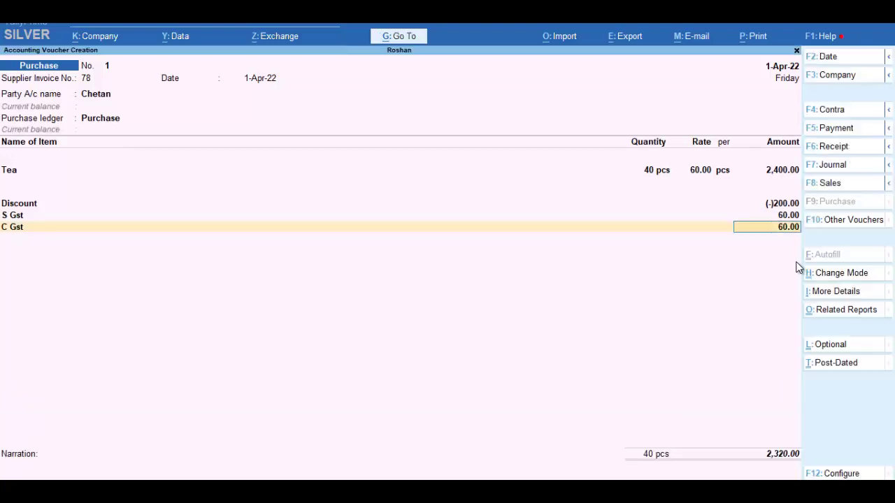
# - Discard the unsaved purchase voucher and open the Discount ledger for alteration
pyautogui.press('BackSpace')
pyautogui.press('Escape')
pyautogui.press('y')
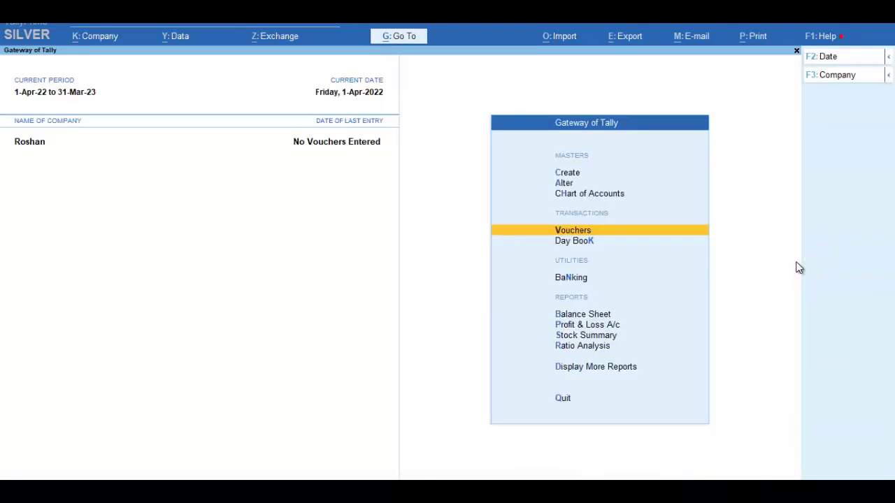
pyautogui.press('Up')
pyautogui.press('Up')
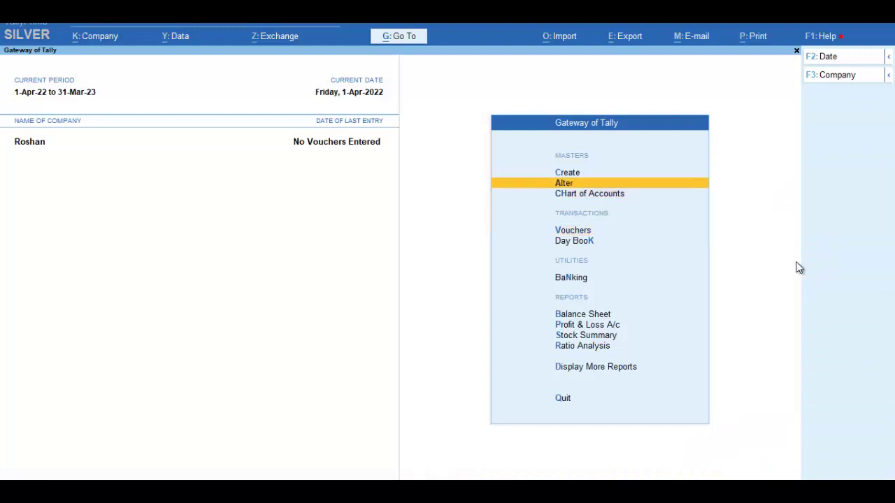
pyautogui.press('Return')
pyautogui.press('Down')
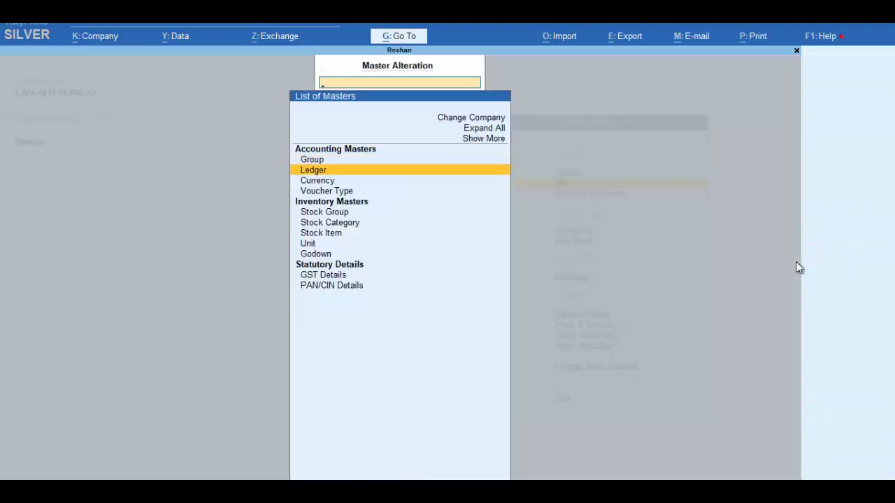
pyautogui.press('Return')
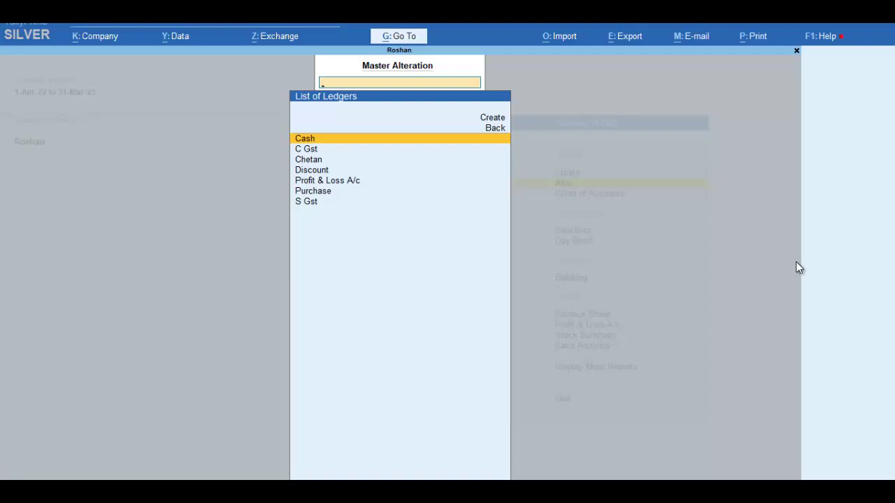
pyautogui.press('Down')
pyautogui.press('Down')
pyautogui.press('Down')
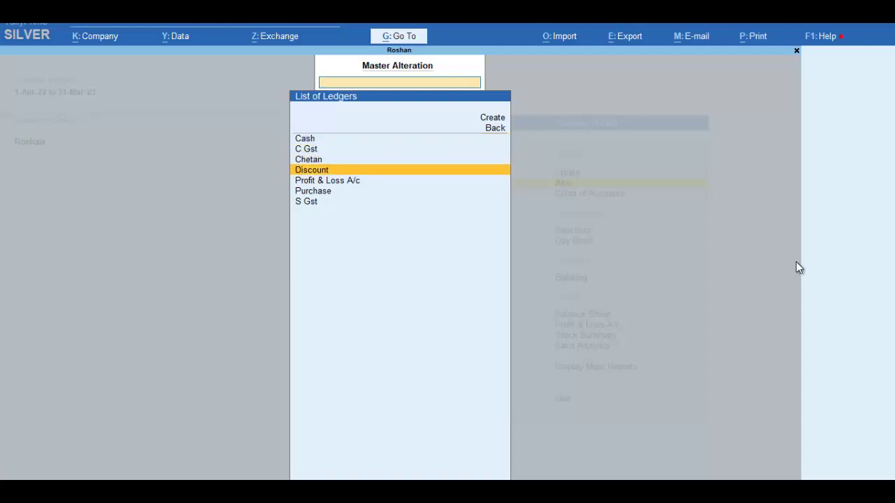
pyautogui.press('Return')
pyautogui.press('Return')
pyautogui.press('Return')
pyautogui.press('Return')
pyautogui.press('Return')
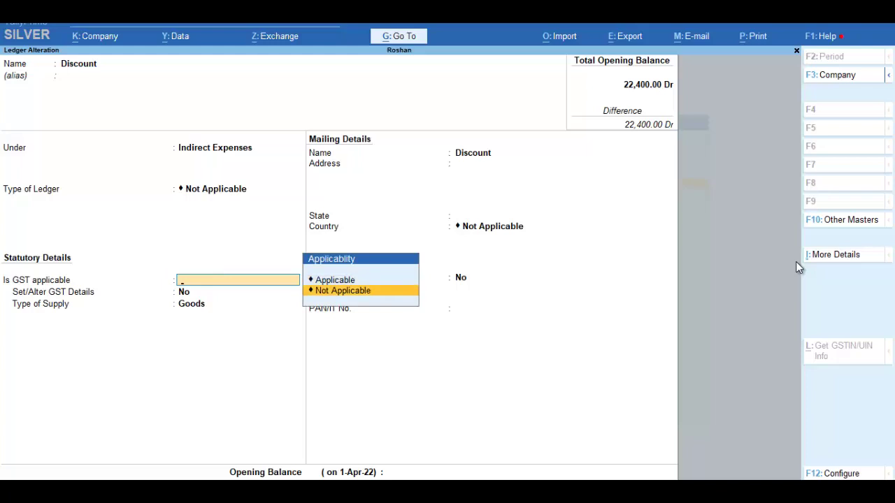
# - Make Discount count in GST assessable value for Goods, Based on Value, and save it
pyautogui.press('Return')
pyautogui.write('G')
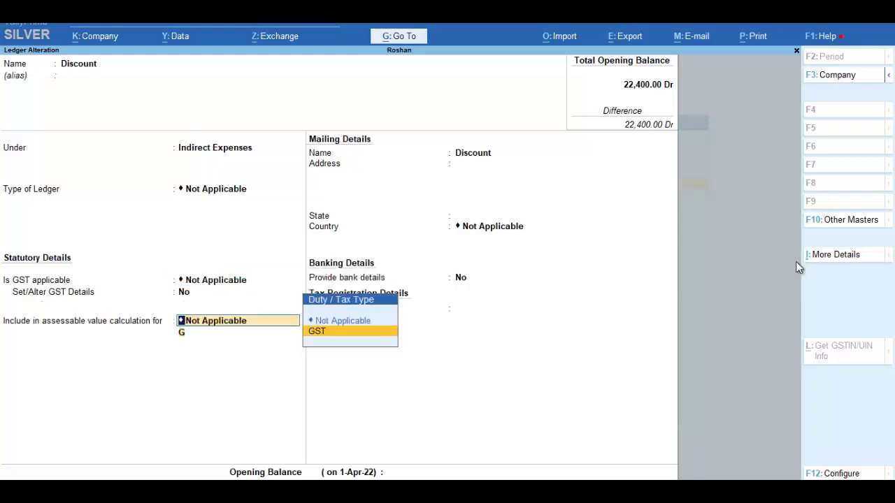
pyautogui.press('Return')
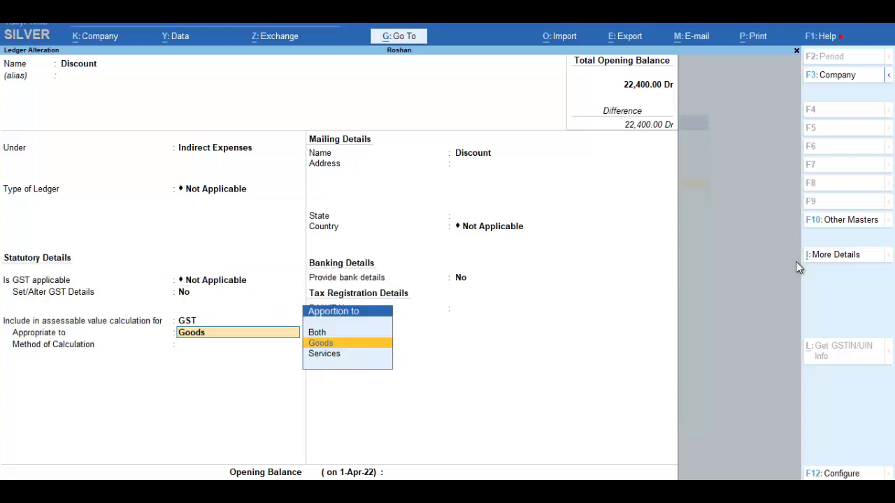
pyautogui.press('Return')
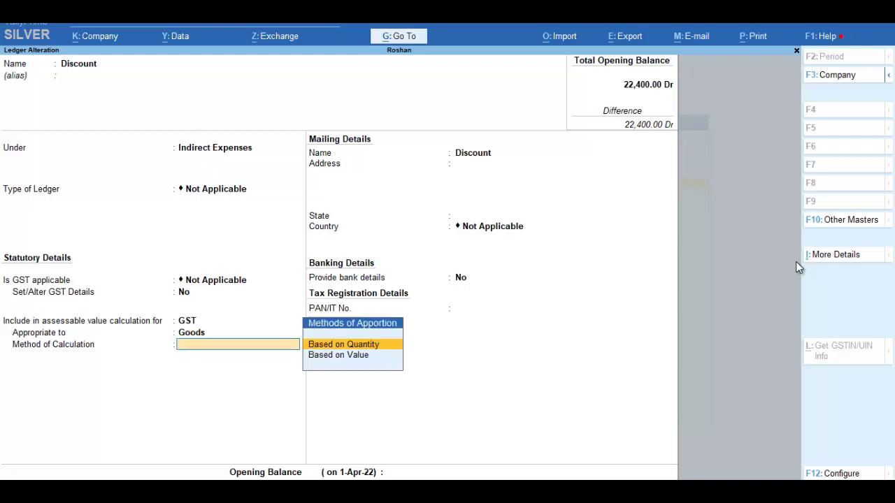
pyautogui.press('Down')
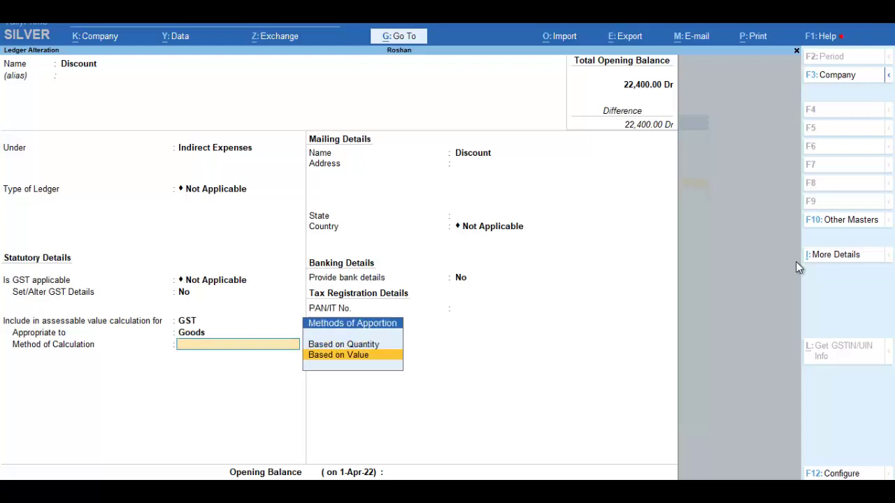
pyautogui.press('Return')
pyautogui.press('Return')
pyautogui.press('Return')
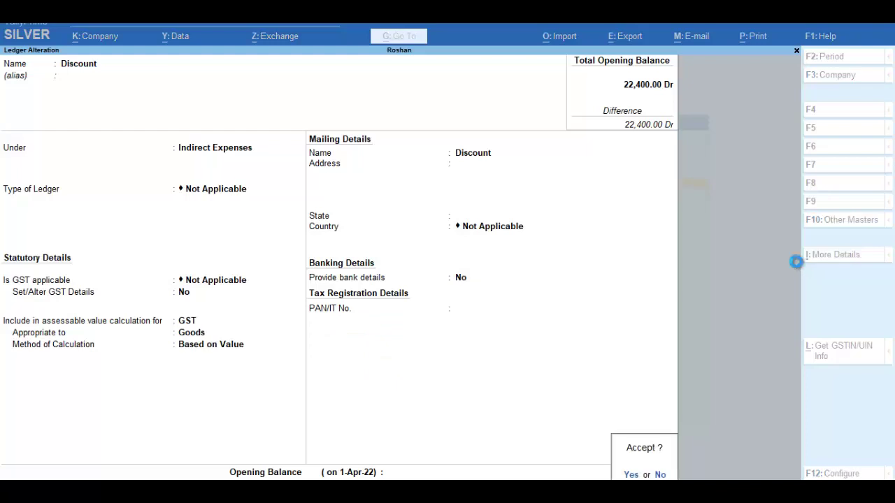
pyautogui.press('Return')
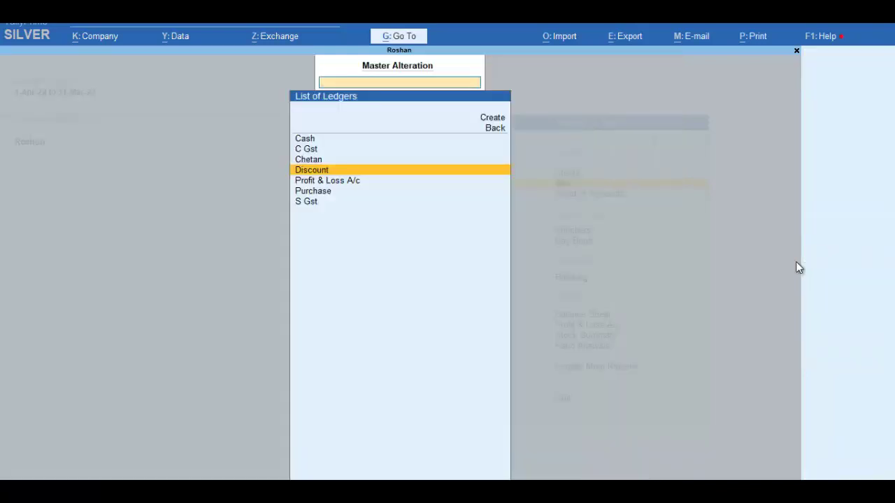
pyautogui.press('Escape')
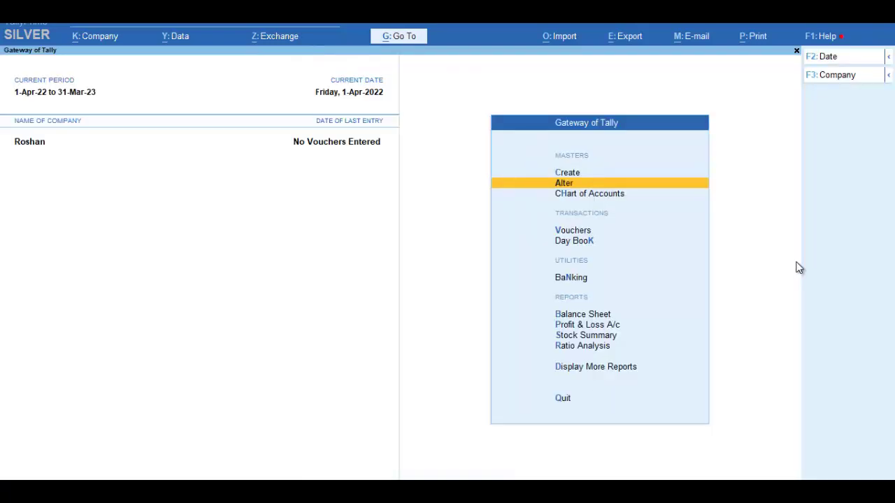
pyautogui.press('Up')
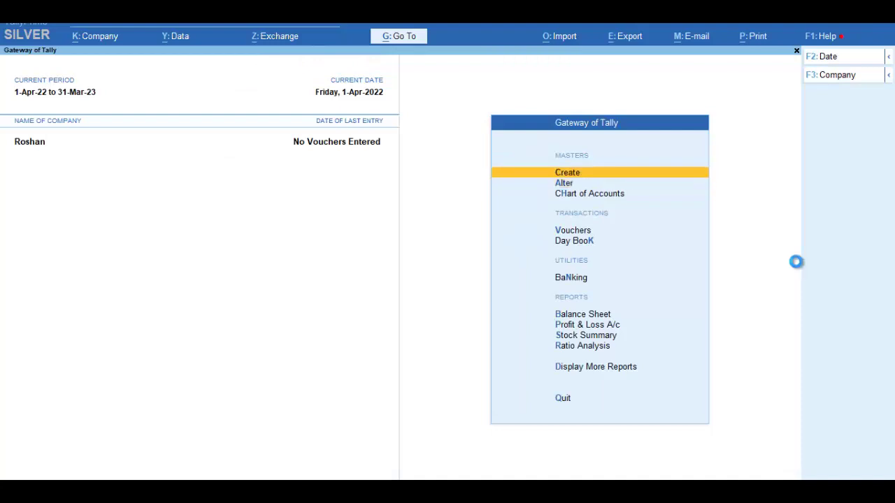
# - Create a new ledger named Freight Charge under Direct Expenses
pyautogui.press('Return')
pyautogui.press('Down')
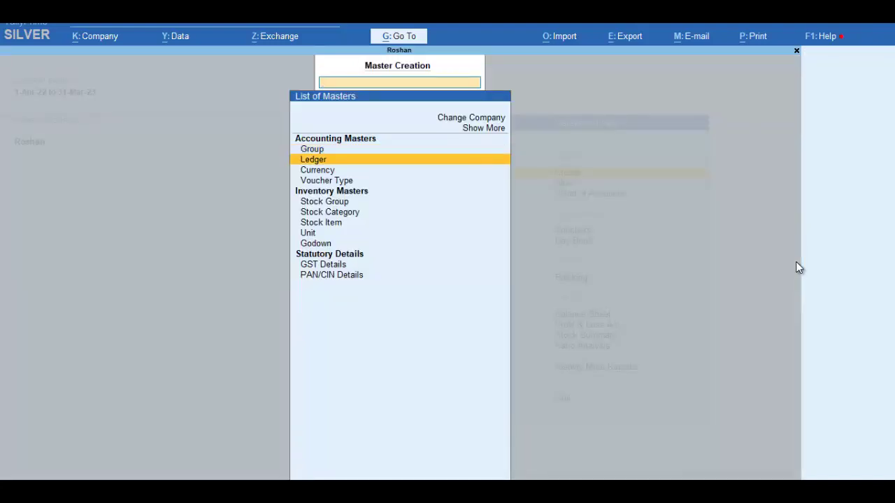
pyautogui.press('Return')
pyautogui.write('Fr')
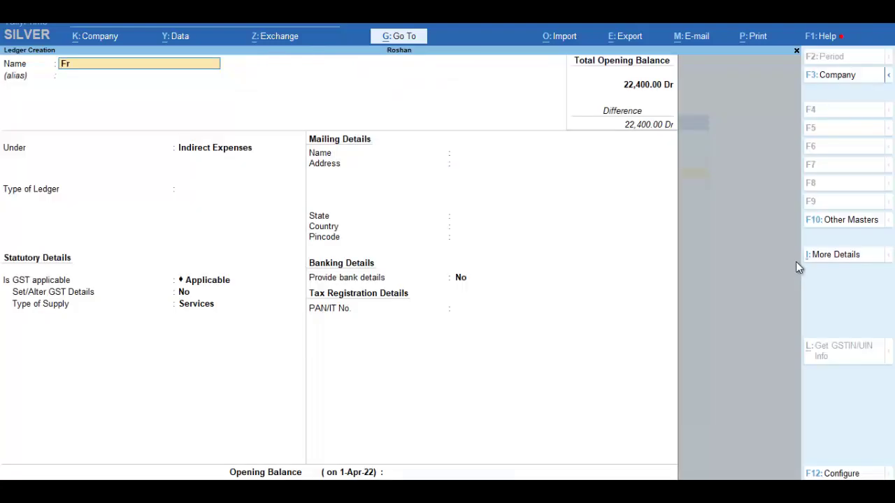
pyautogui.write('eight Charge')
pyautogui.press('Return')
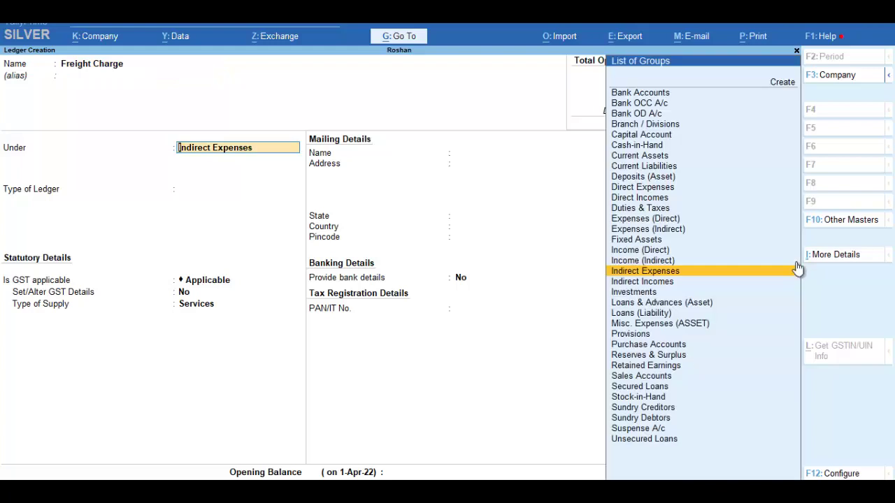
pyautogui.write('E')
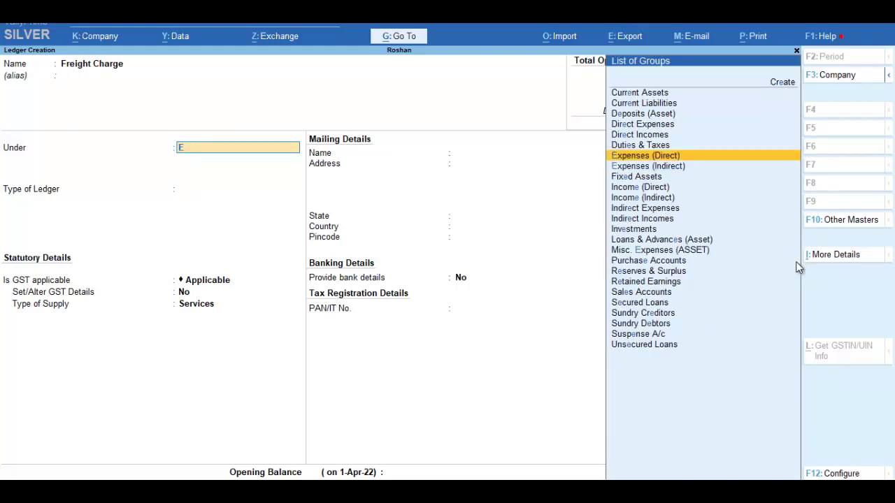
pyautogui.press('Return')
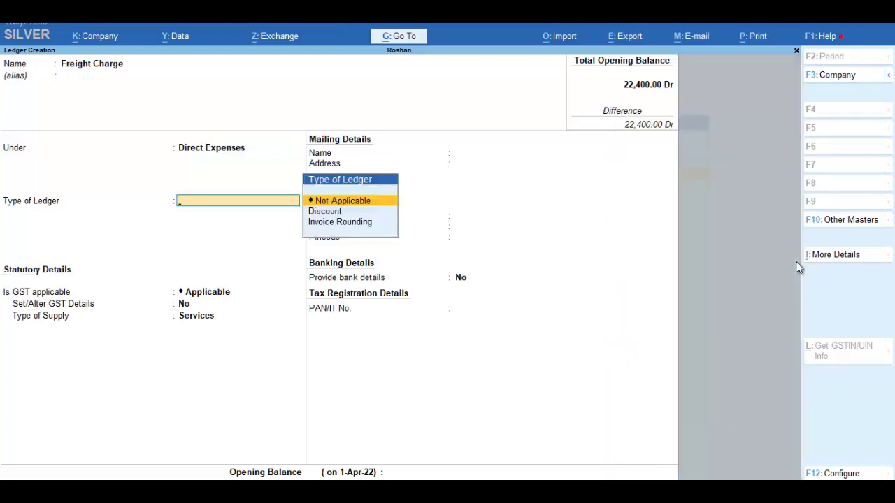
pyautogui.press('Return')
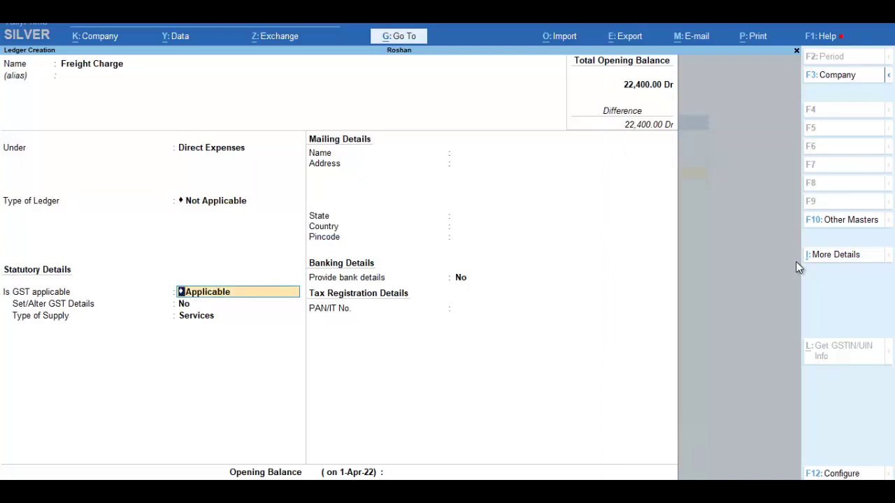
# - Set GST Not Applicable and include it in GST assessable value for Goods, Based on Value, then save
pyautogui.press('BackSpace')
pyautogui.press('Down')
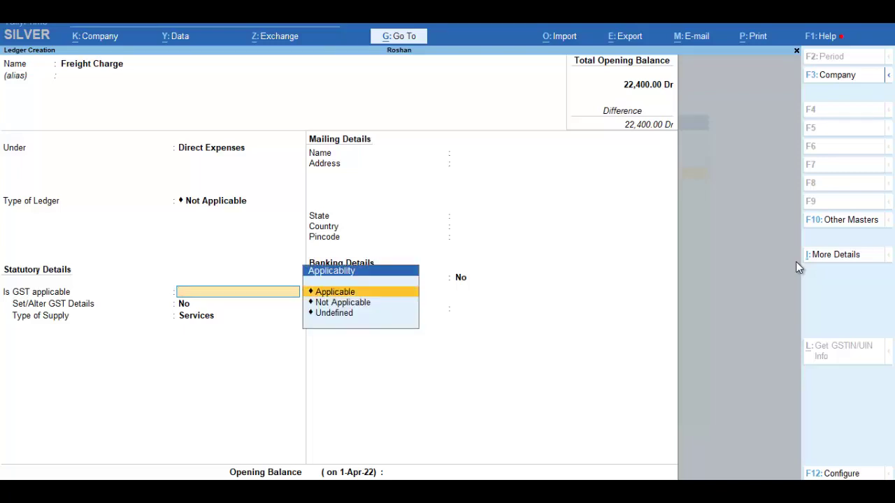
pyautogui.press('Down')
pyautogui.press('Return')
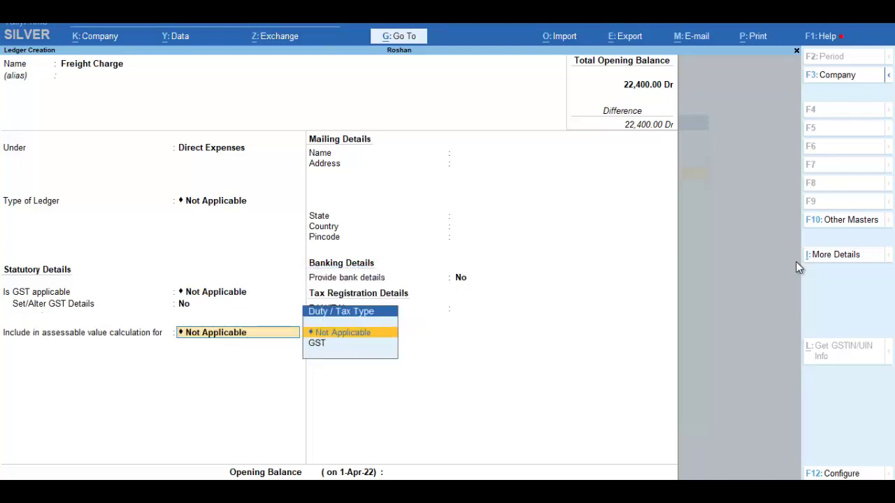
pyautogui.press('Down')
pyautogui.press('Return')
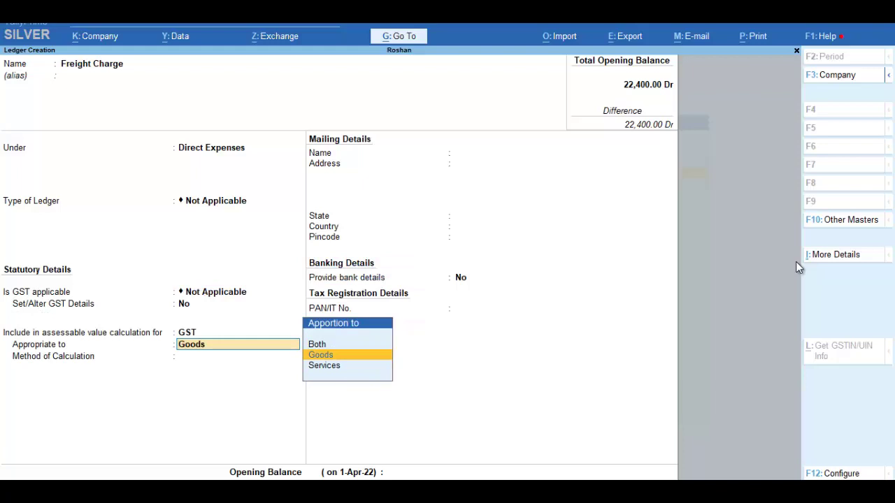
pyautogui.press('Return')
pyautogui.press('Down')
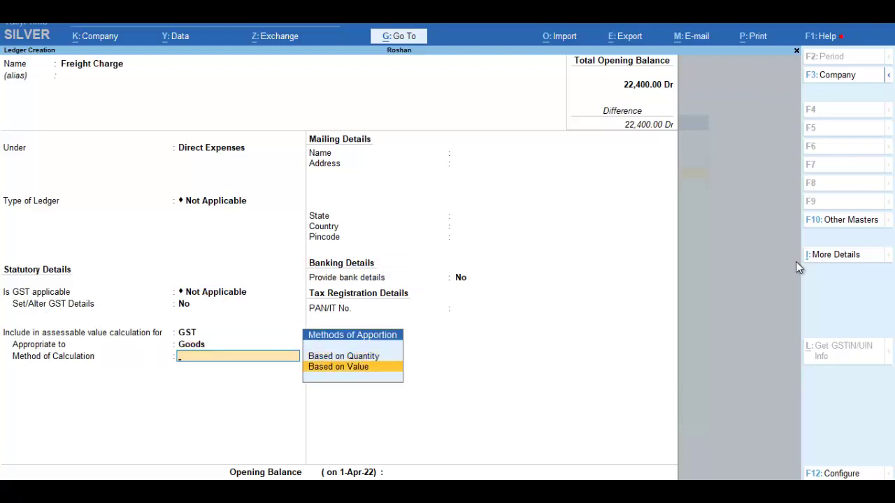
pyautogui.press('Return')
pyautogui.press('Return')
pyautogui.press('Return')
pyautogui.press('Return')
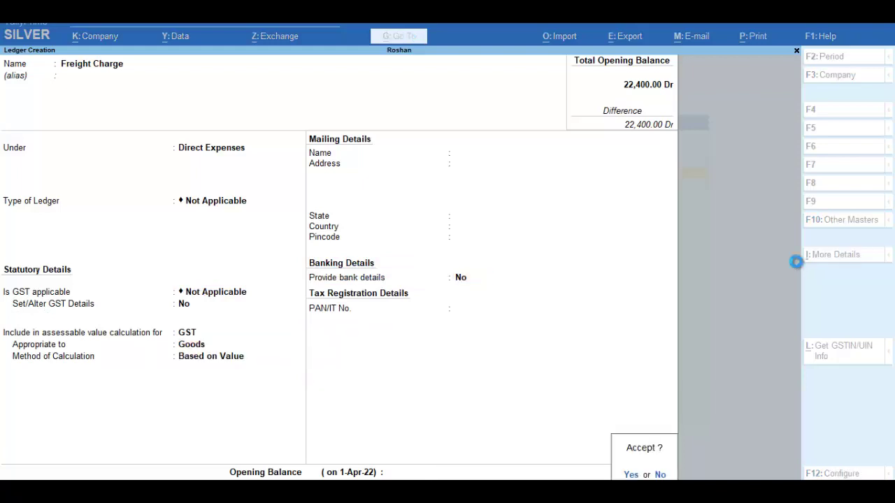
pyautogui.press('Return')
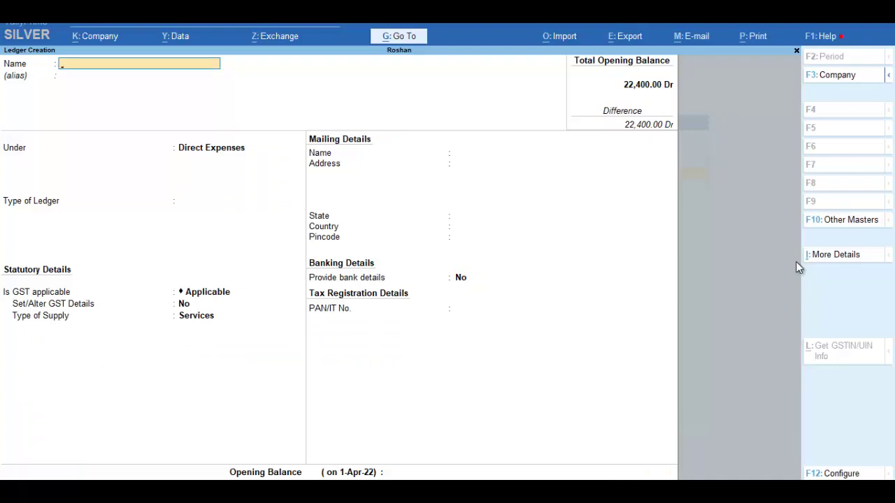
pyautogui.press('Escape')
pyautogui.press('Escape')
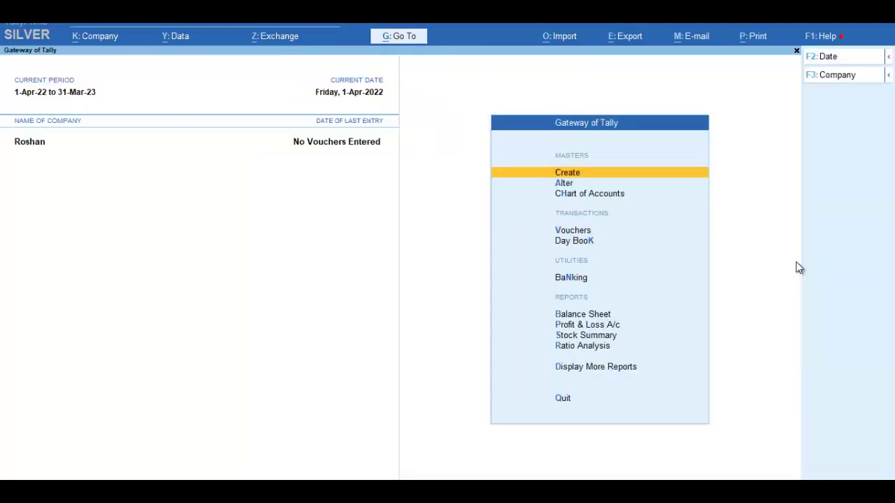
# - Start a purchase voucher with supplier invoice 67, the supplier's party ledger, and the Purchase ledger
pyautogui.press('Down')
pyautogui.press('Down')
pyautogui.press('Down')
pyautogui.press('Return')
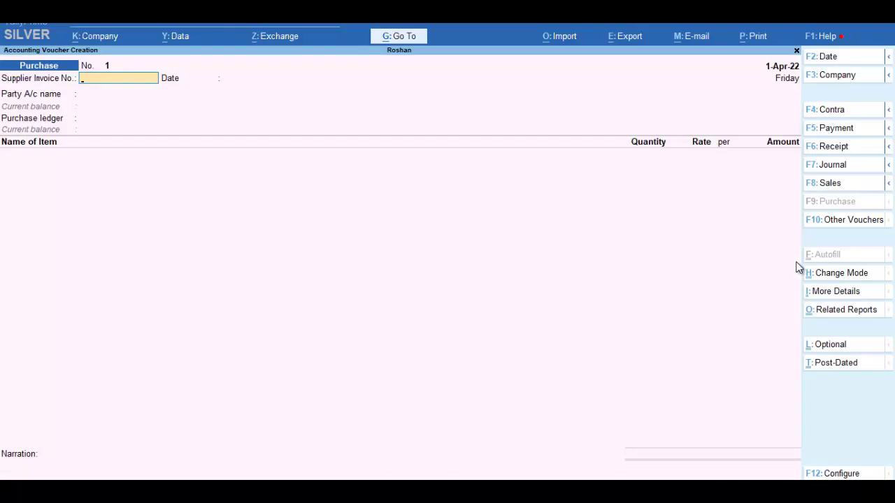
pyautogui.press('Return')
pyautogui.press('BackSpace')
pyautogui.write('67')
pyautogui.press('Return')
pyautogui.press('Return')
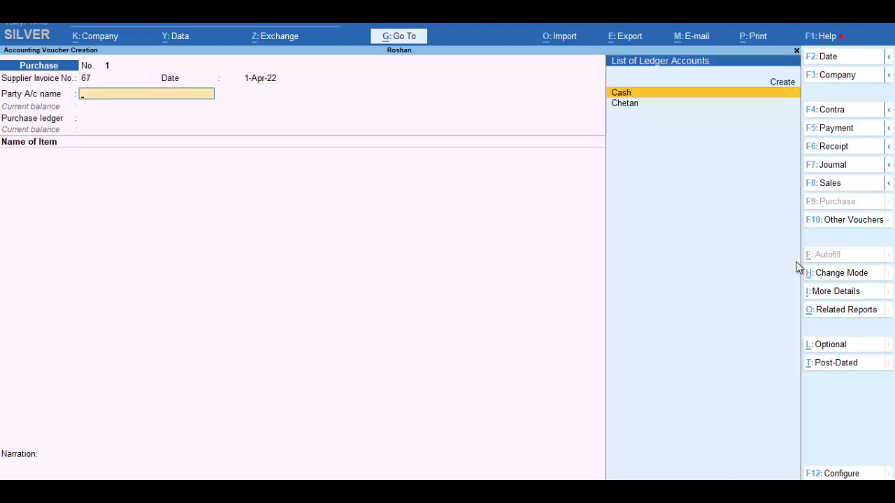
pyautogui.press('Down')
pyautogui.press('Return')
pyautogui.press('Return')
pyautogui.press('Return')
pyautogui.press('Return')
pyautogui.press('Return')
pyautogui.press('Return')
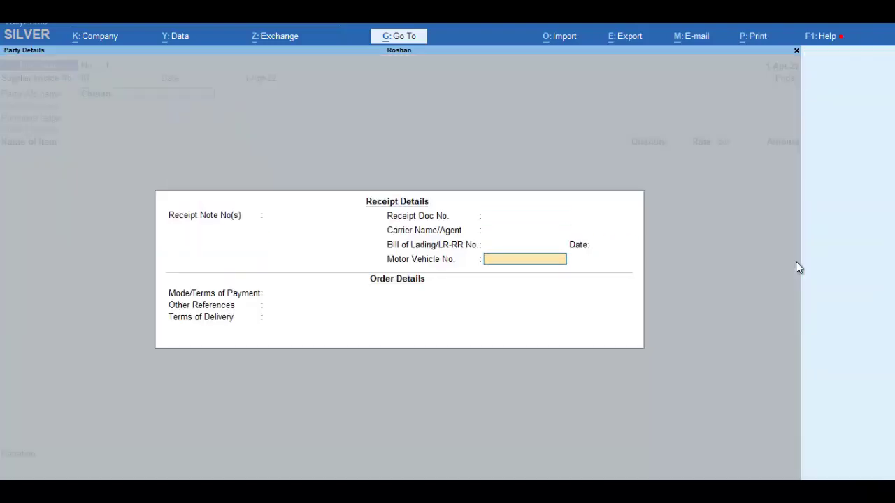
pyautogui.press('Return')
pyautogui.press('Return')
pyautogui.press('Return')
pyautogui.press('Return')
pyautogui.press('Return')
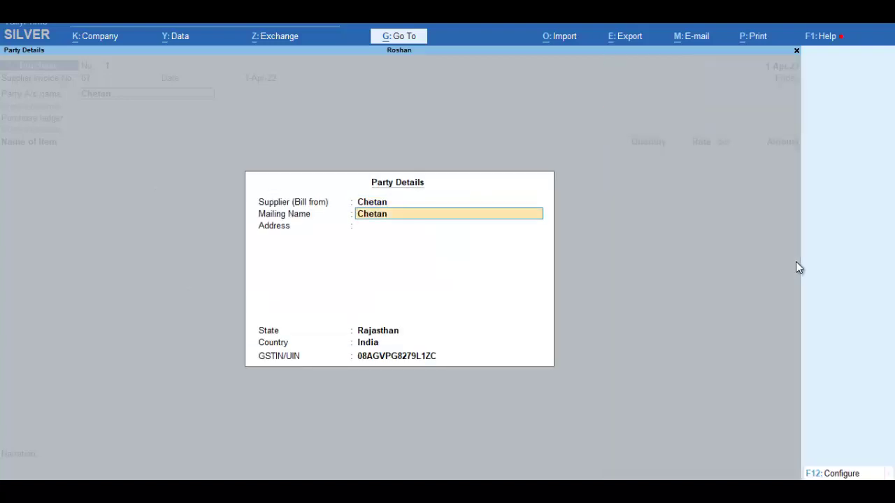
pyautogui.press('Return')
pyautogui.press('Return')
pyautogui.press('Return')
pyautogui.press('Return')
pyautogui.press('Return')
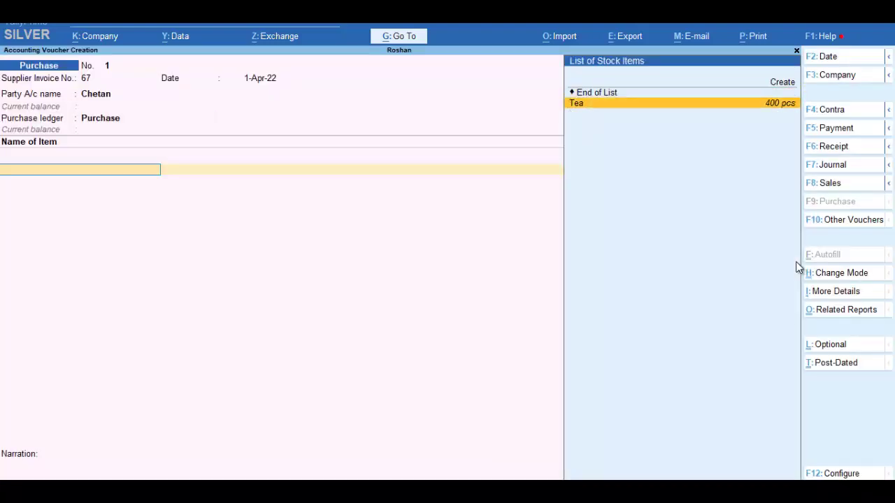
# - Add 89 pcs of Tea at rate 60 for a 5,340.00 line
pyautogui.press('Return')
pyautogui.write('89')
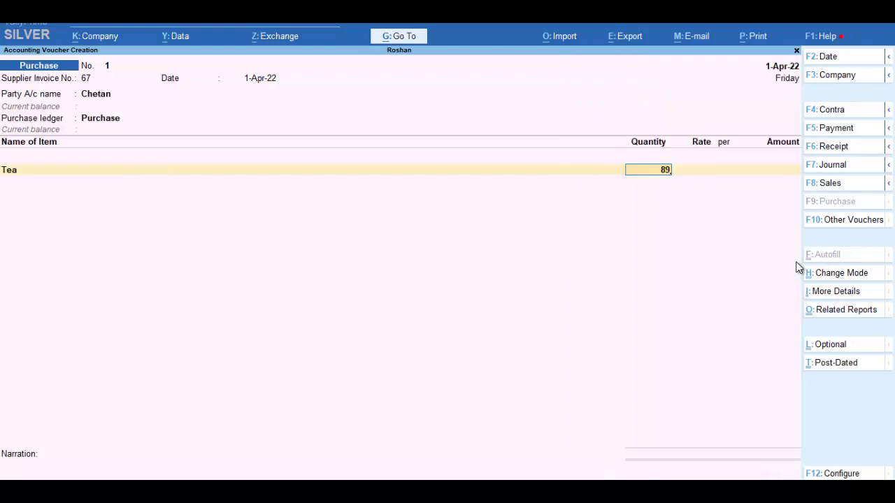
pyautogui.press('Return')
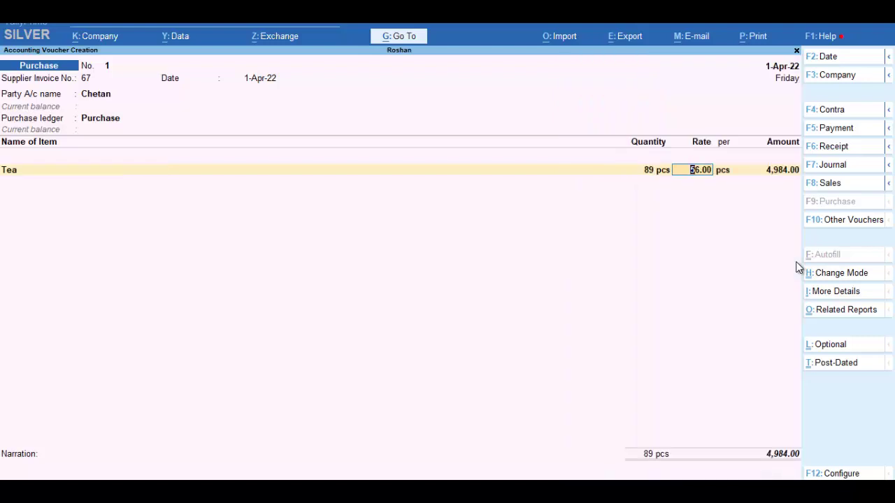
pyautogui.write('60')
pyautogui.press('Return')
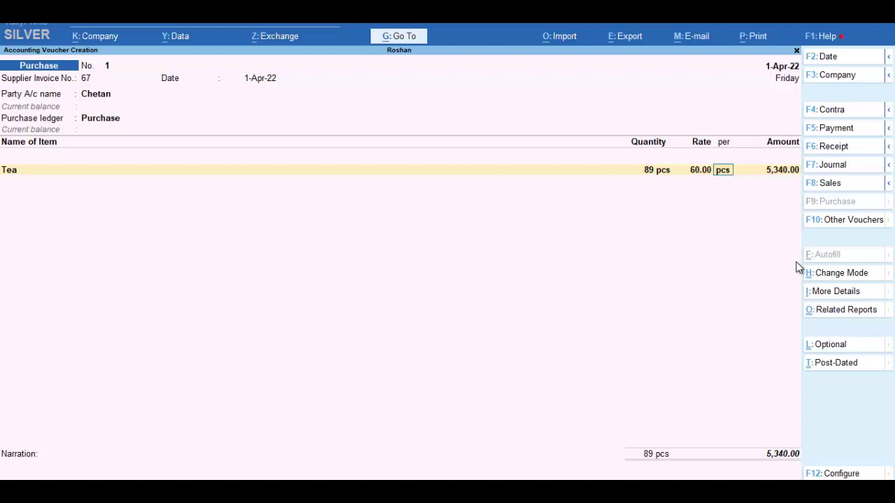
pyautogui.press('Return')
pyautogui.press('Return')
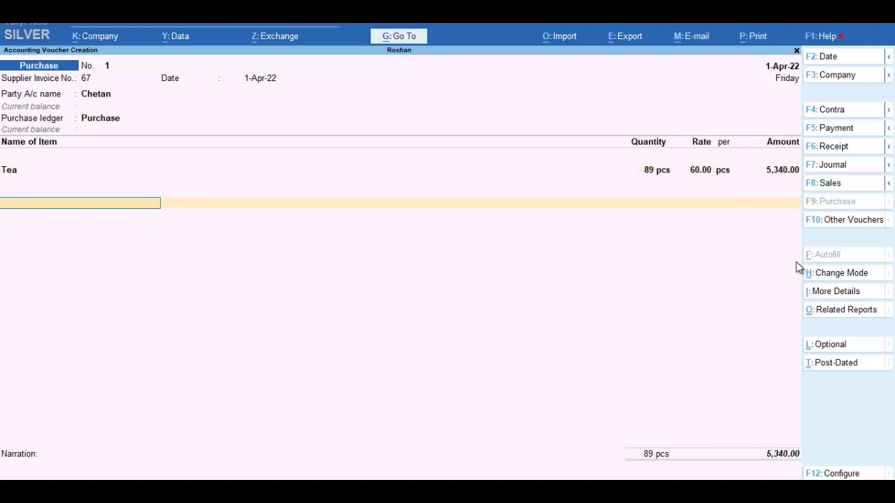
# - Add a Discount line, trying a 6% rate before settling on a flat (-)50.00
pyautogui.write('D')
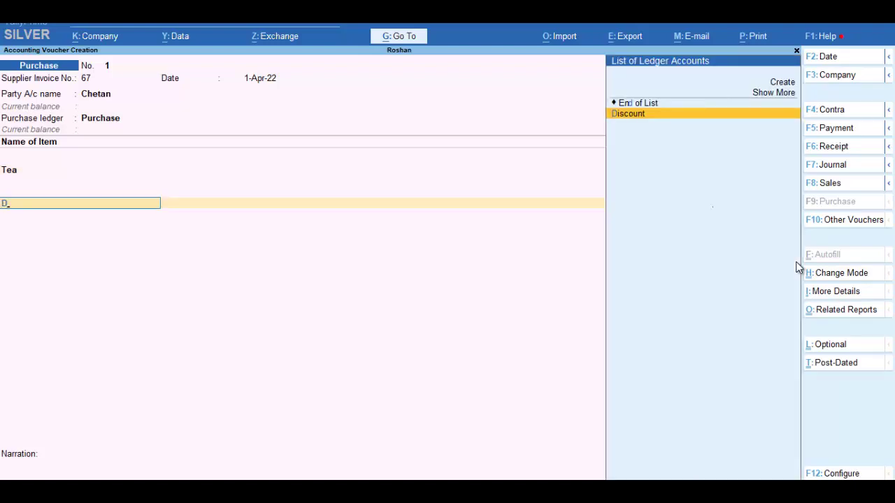
pyautogui.press('Return')
pyautogui.press('BackSpace')
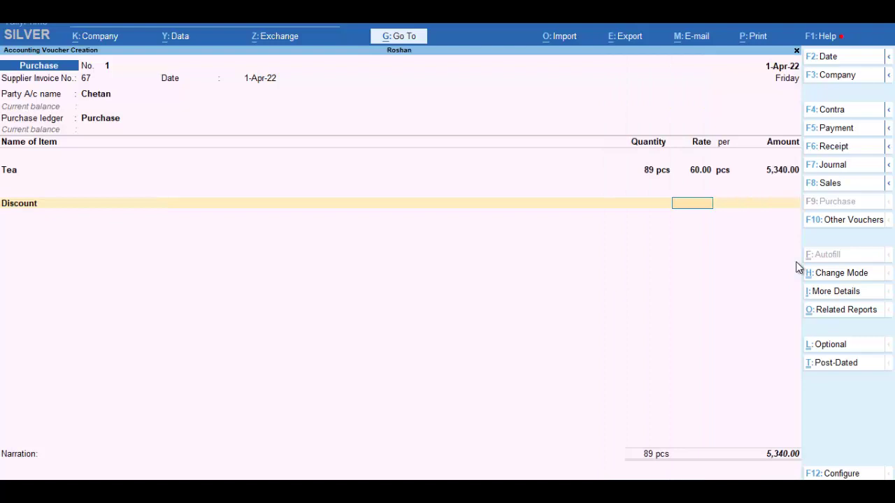
pyautogui.write('6%')
pyautogui.press('Return')
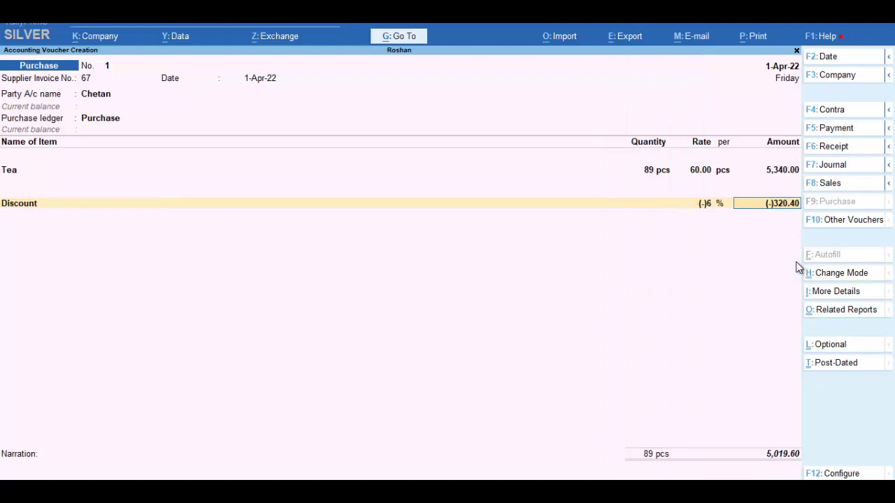
pyautogui.press('BackSpace')
pyautogui.press('BackSpace')
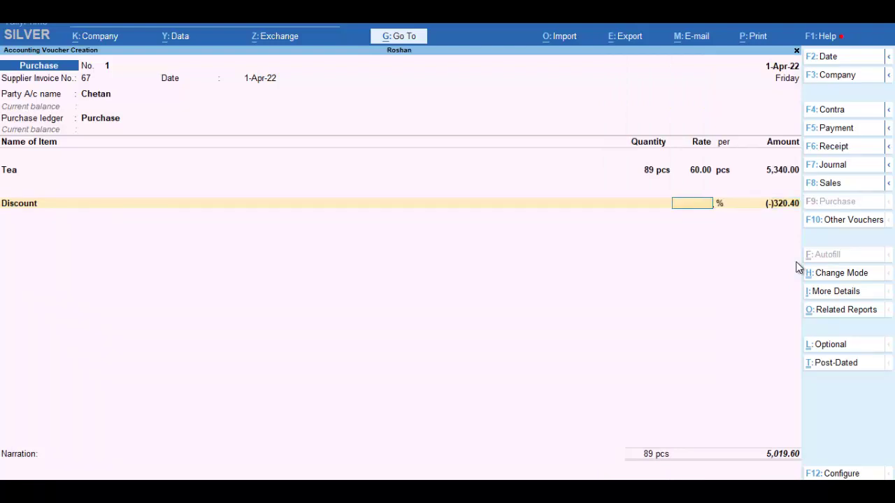
pyautogui.press('Return')
pyautogui.press('BackSpace')
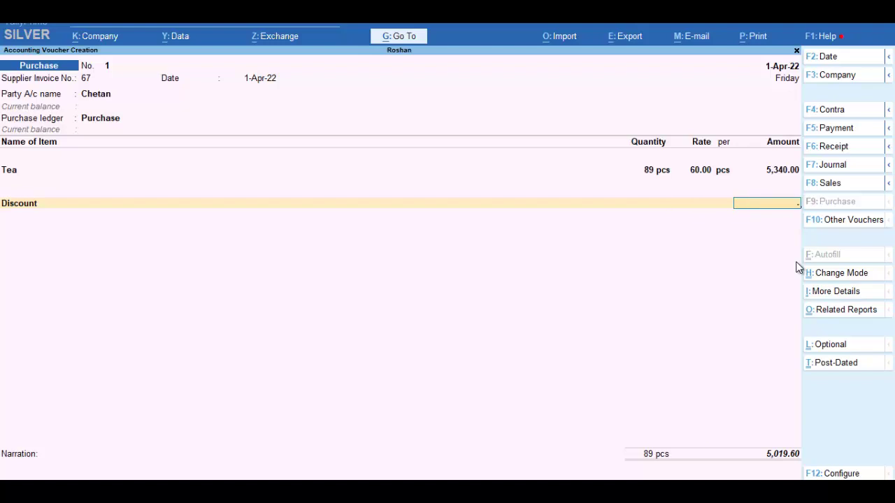
pyautogui.write('-50')
pyautogui.press('Return')
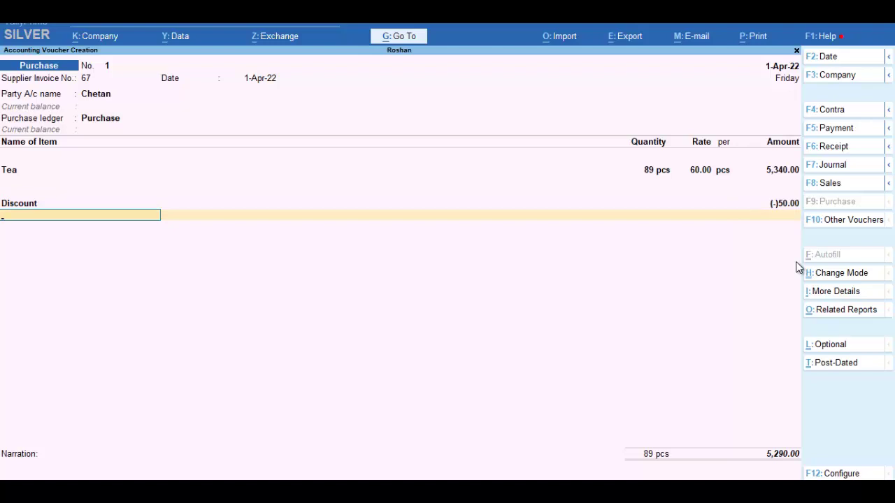
# - Add S Gst and C Gst ledger lines below the discount
pyautogui.write('D')
pyautogui.press('BackSpace')
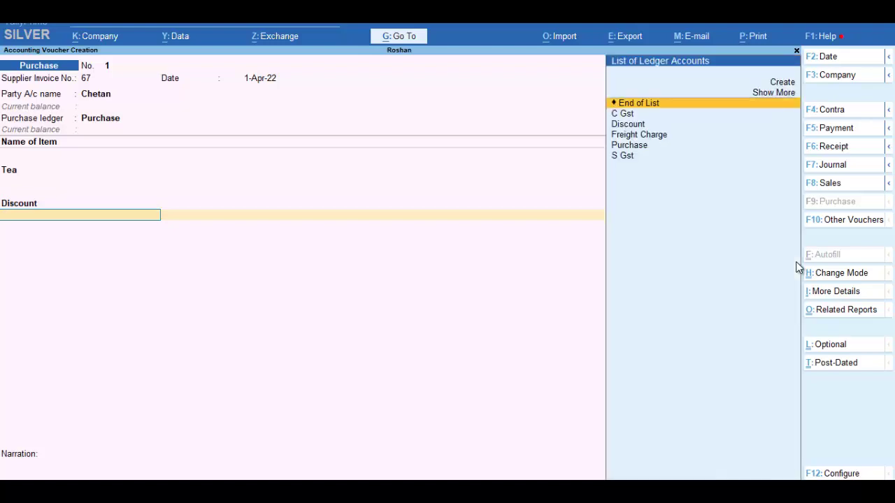
pyautogui.write('S')
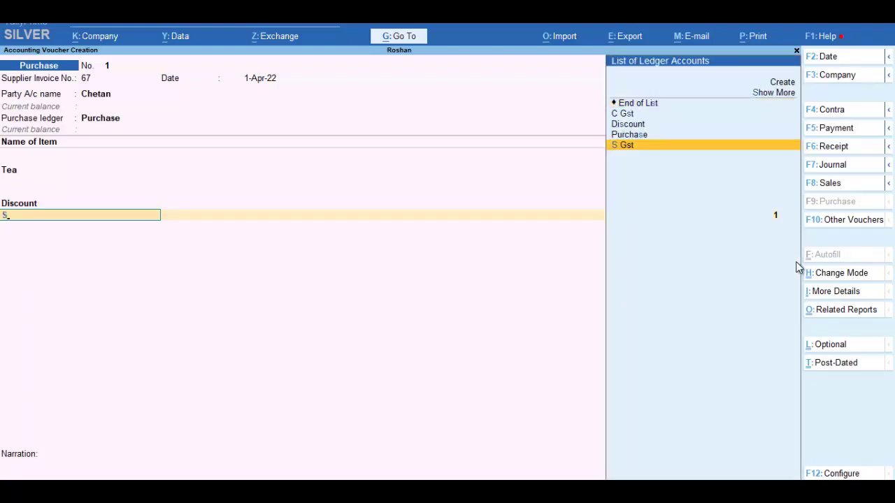
pyautogui.press('Return')
pyautogui.press('Return')
pyautogui.write('C')
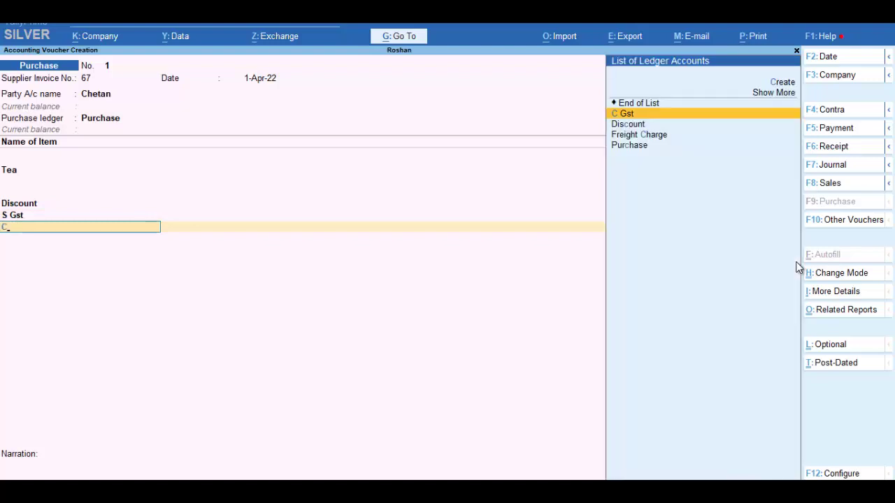
pyautogui.press('Return')
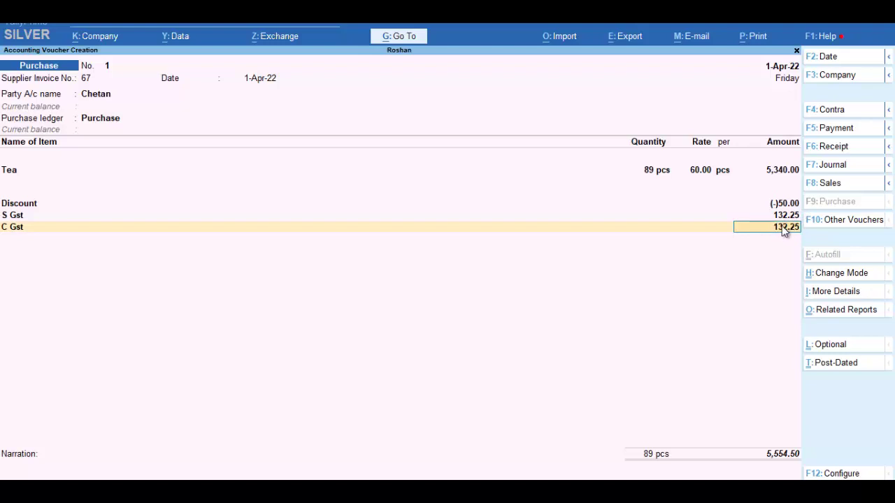
# - Revise the Discount to (-)20.00 and accept S Gst and C Gst at 133.00 each
pyautogui.press('BackSpace')
pyautogui.press('BackSpace')
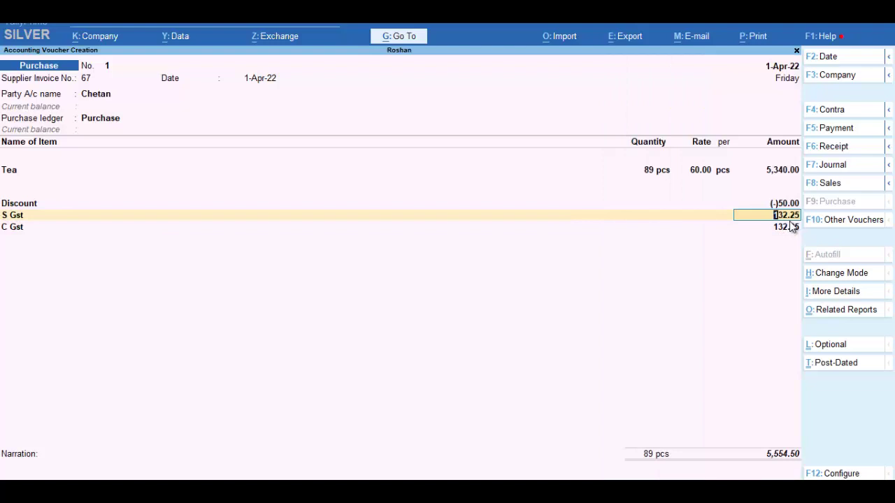
pyautogui.press('BackSpace')
pyautogui.press('BackSpace')
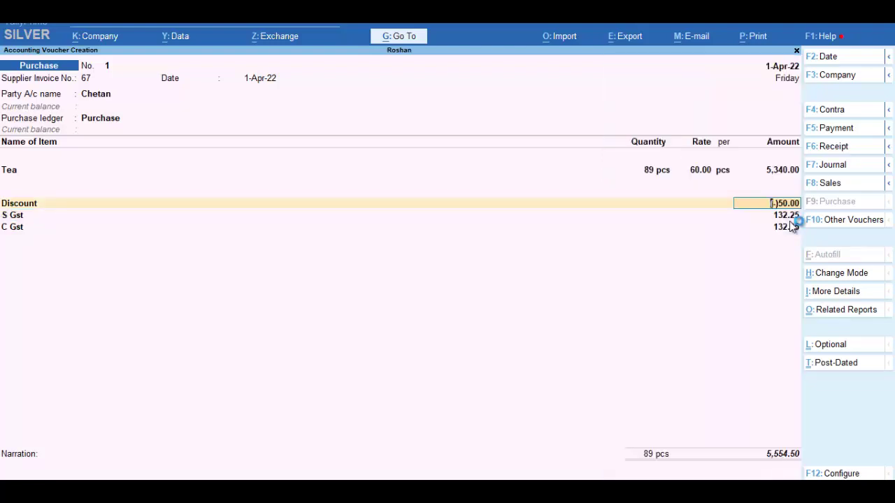
pyautogui.write('-20')
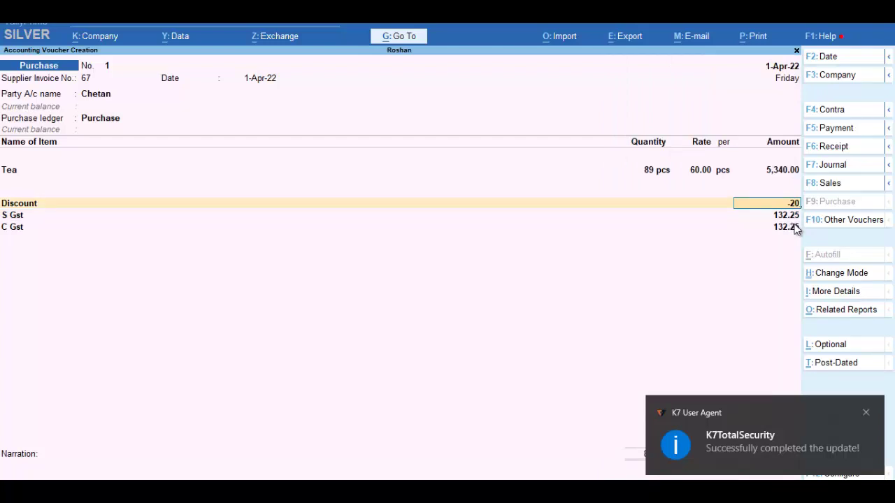
pyautogui.press('Return')
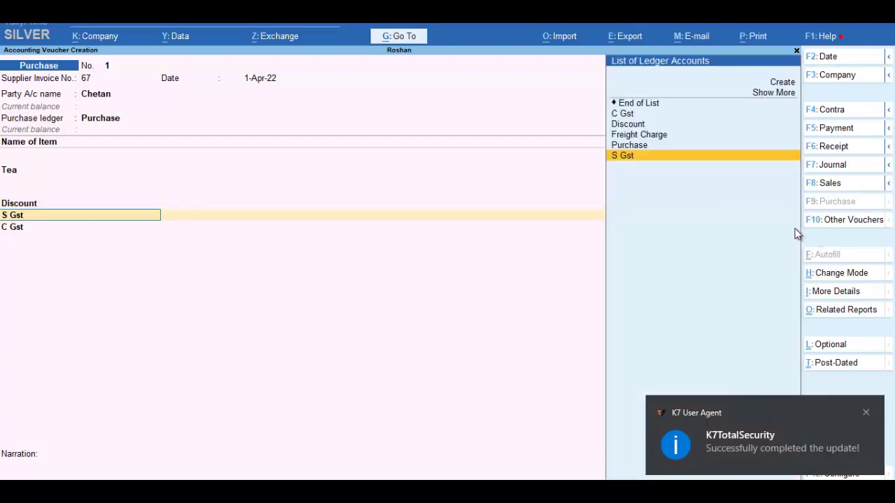
pyautogui.press('Return')
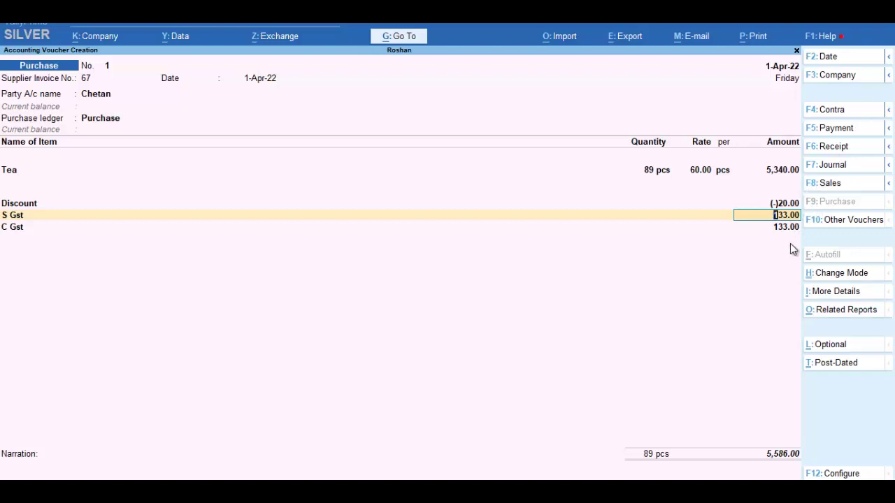
pyautogui.press('Return')
pyautogui.press('Return')
pyautogui.press('Return')
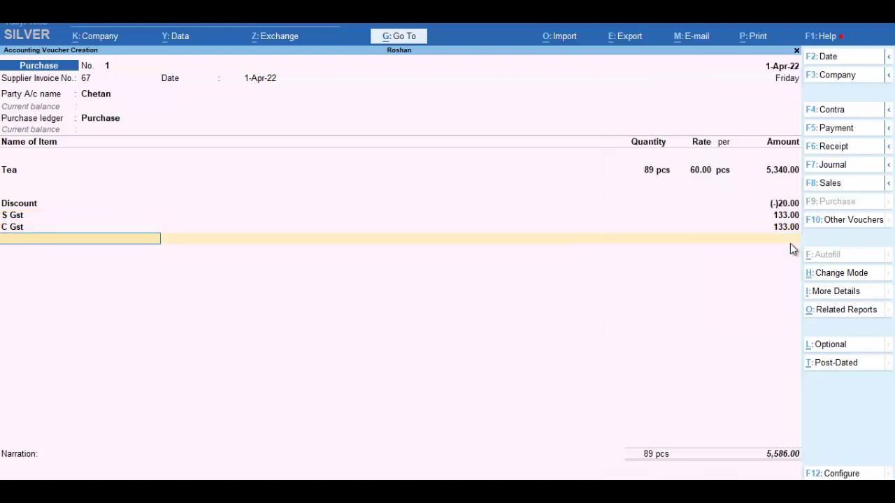
pyautogui.press('Return')
pyautogui.press('Return')
pyautogui.press('Return')
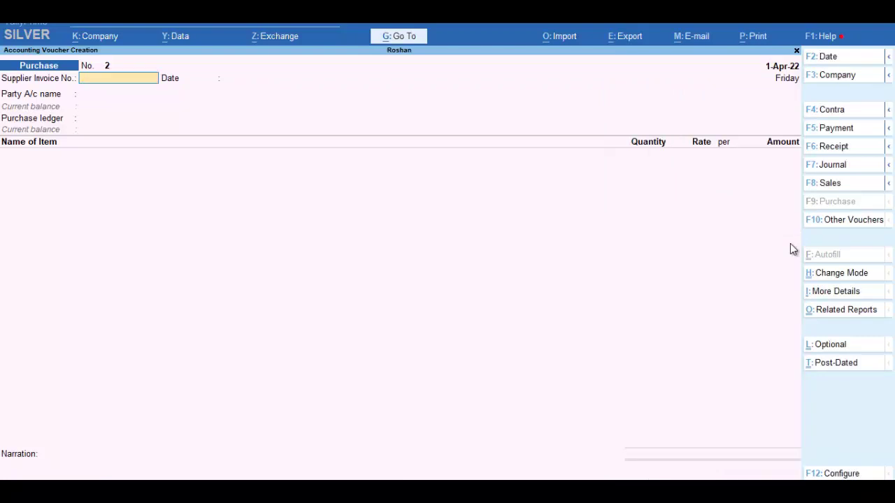
# - Start a sales voucher and begin a new customer ledger with the customer's name
pyautogui.click(840, 187)
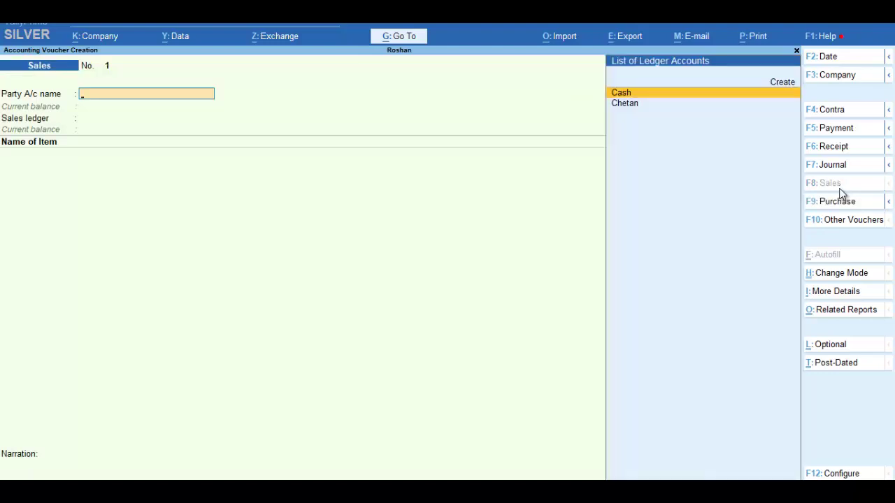
pyautogui.hotkey('alt', 'c')
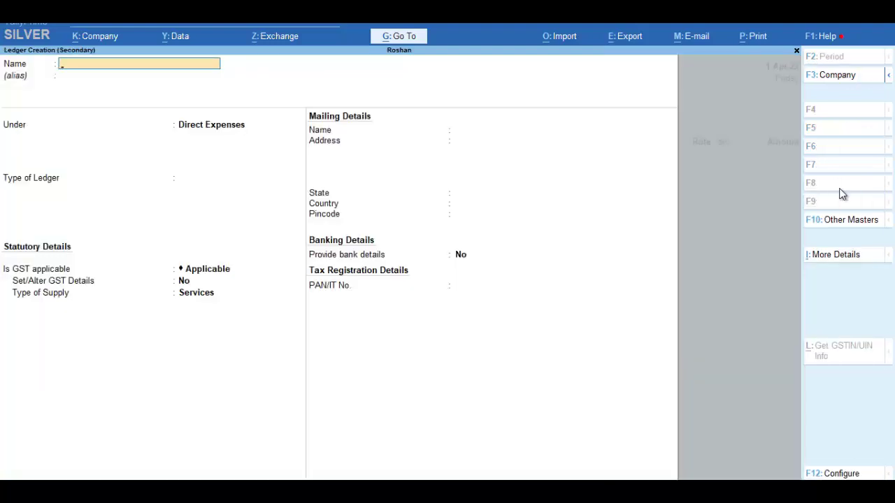
pyautogui.write('Deep')
pyautogui.press('Return')
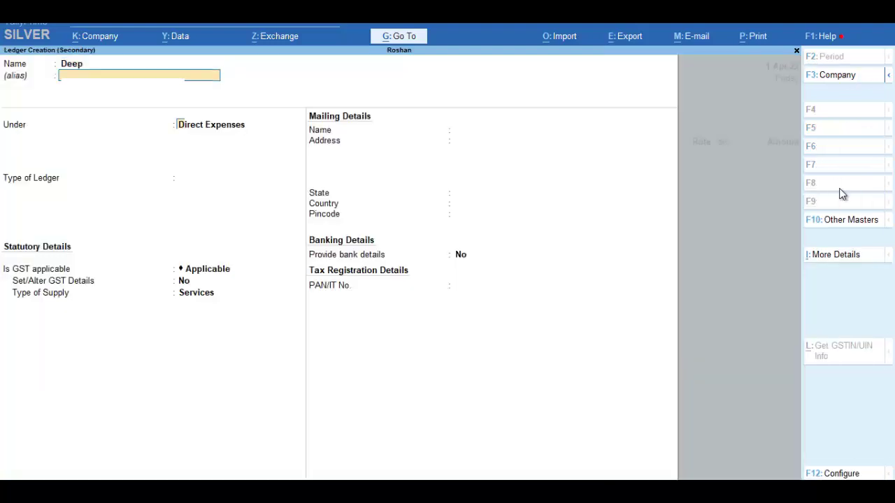
# - Put the customer ledger under Sundry Debtors with Consumer registration and save it
pyautogui.write('Sa')
pyautogui.press('BackSpace')
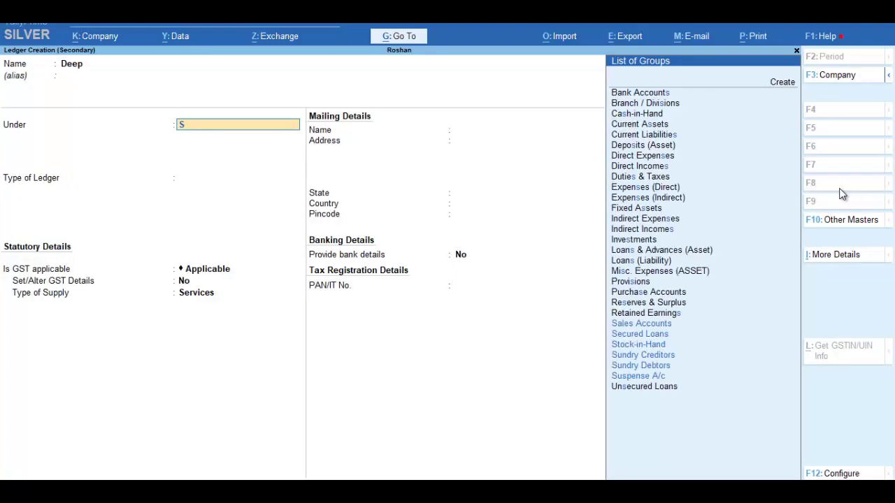
pyautogui.write('un')
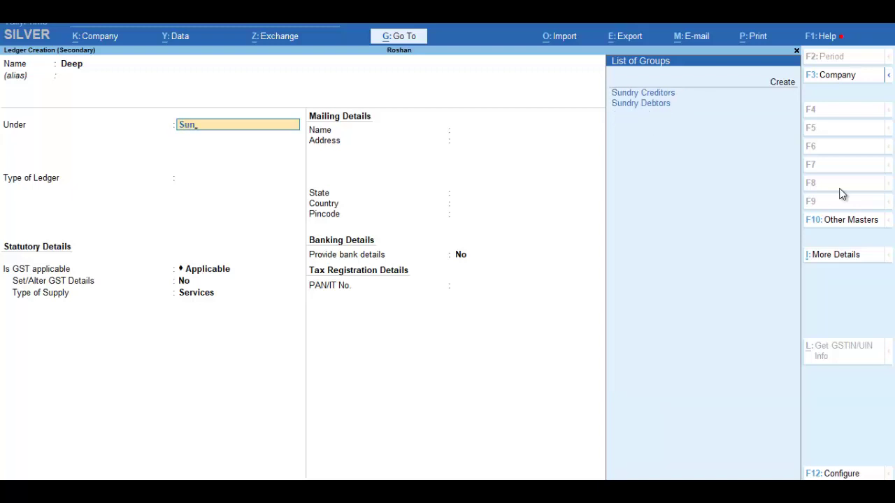
pyautogui.press('Down')
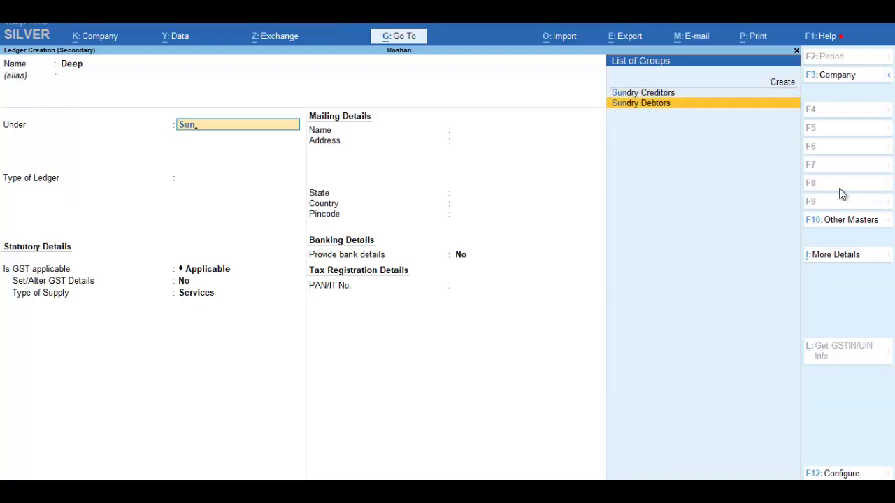
pyautogui.press('Return')
pyautogui.press('Return')
pyautogui.press('Return')
pyautogui.press('Return')
pyautogui.press('Return')
pyautogui.press('Return')
pyautogui.press('Return')
pyautogui.press('Return')
pyautogui.press('Return')
pyautogui.press('Return')
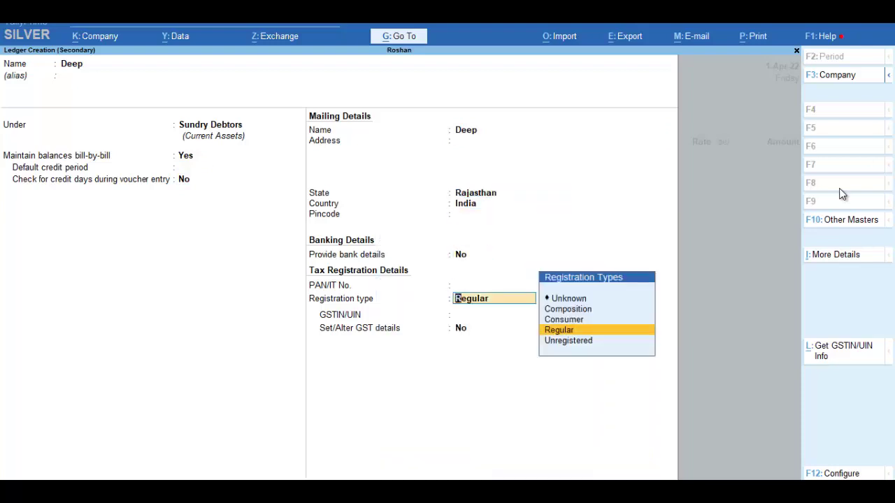
pyautogui.press('Up')
pyautogui.press('Return')
pyautogui.press('Return')
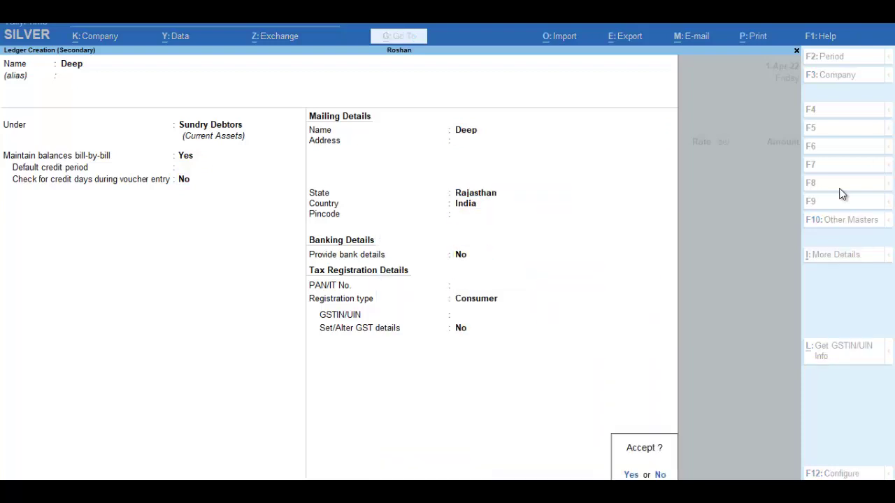
pyautogui.press('Return')
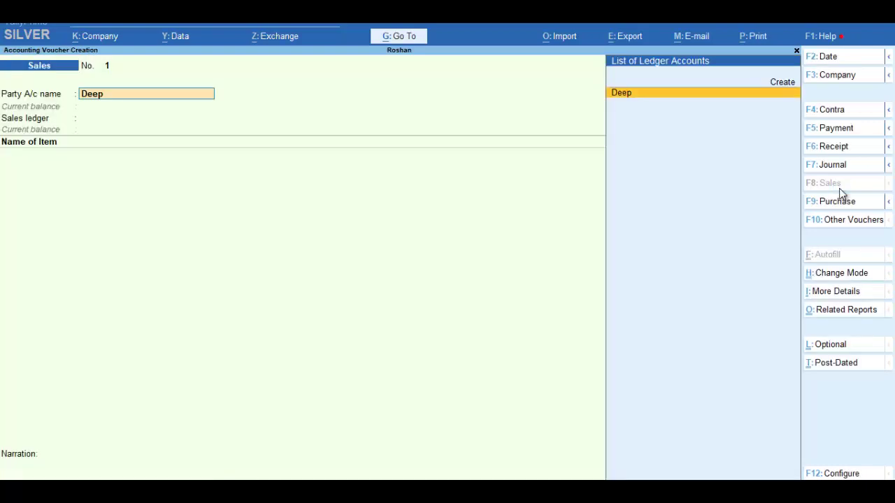
pyautogui.press('Return')
# - Skip the dispatch details and create a Sales ledger under Sales Accounts with Goods supply
pyautogui.press('Return')
pyautogui.press('Return')
pyautogui.press('Return')
pyautogui.press('Return')
pyautogui.press('Return')
pyautogui.press('Return')
pyautogui.press('Return')
pyautogui.press('Return')
pyautogui.press('Return')
pyautogui.press('Return')
pyautogui.press('Return')
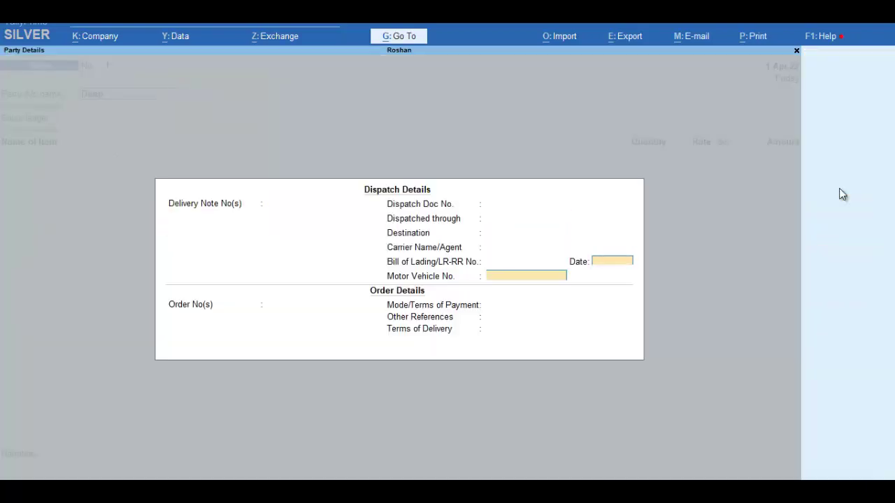
pyautogui.press('Return')
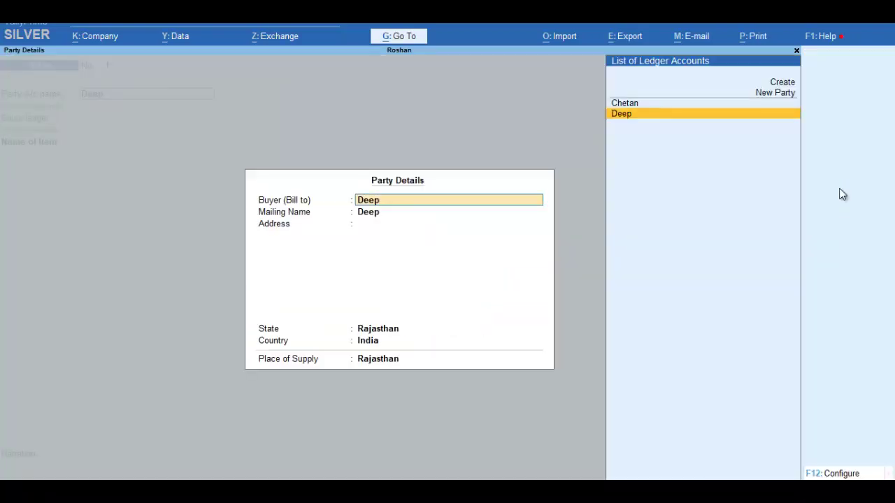
pyautogui.press('Return')
pyautogui.press('Return')
pyautogui.press('Return')
pyautogui.press('Return')
pyautogui.press('Return')
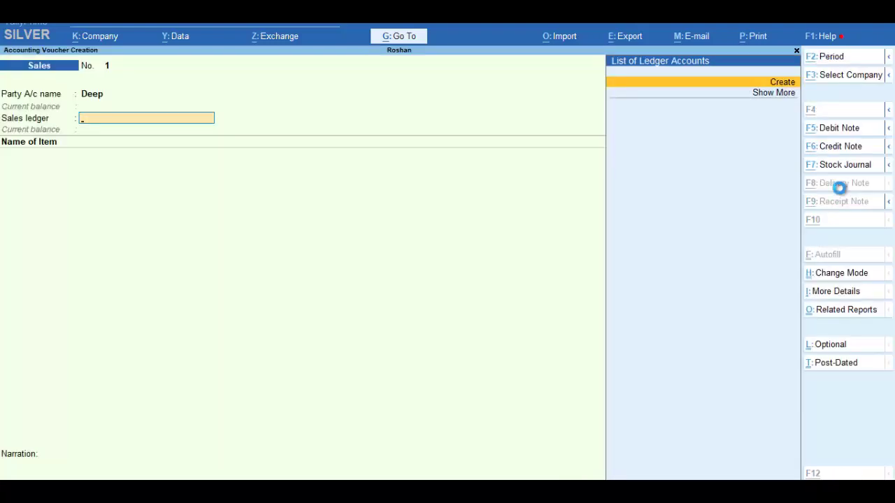
pyautogui.hotkey('alt', 'c')
pyautogui.write('Sales')
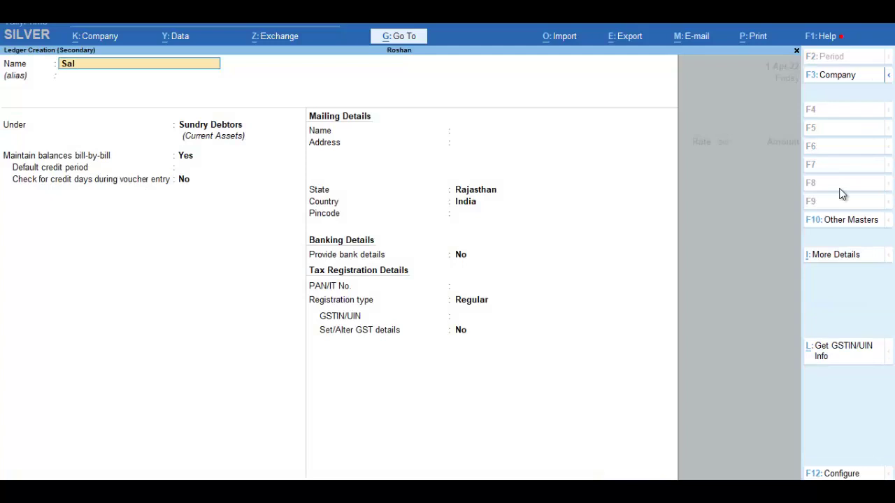
pyautogui.press('Return')
pyautogui.press('Return')
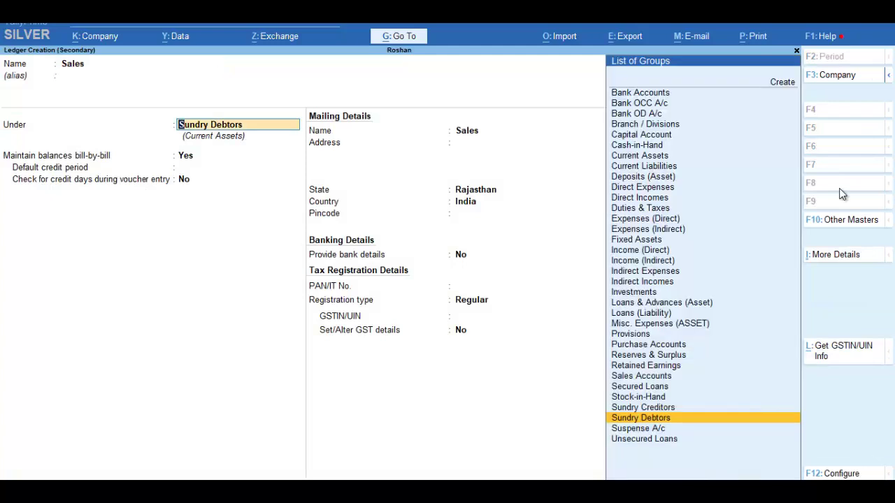
pyautogui.write('Sa')
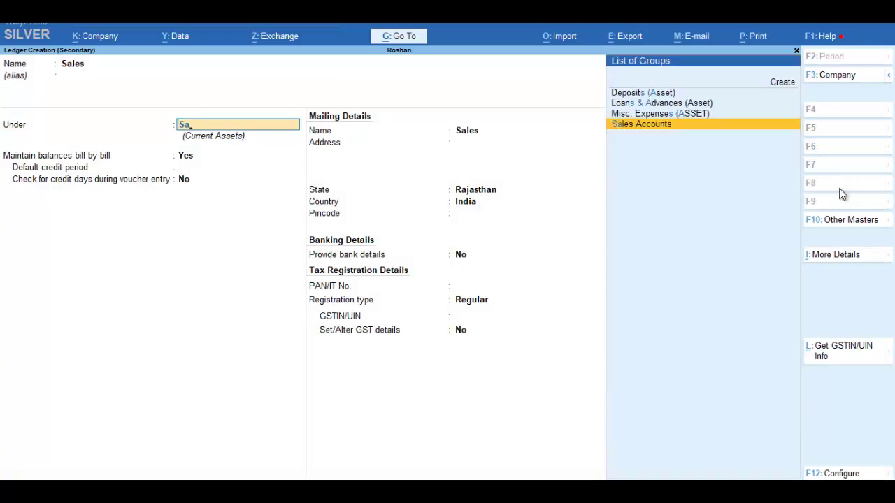
pyautogui.press('Return')
pyautogui.press('Return')
pyautogui.press('Return')
pyautogui.press('Return')
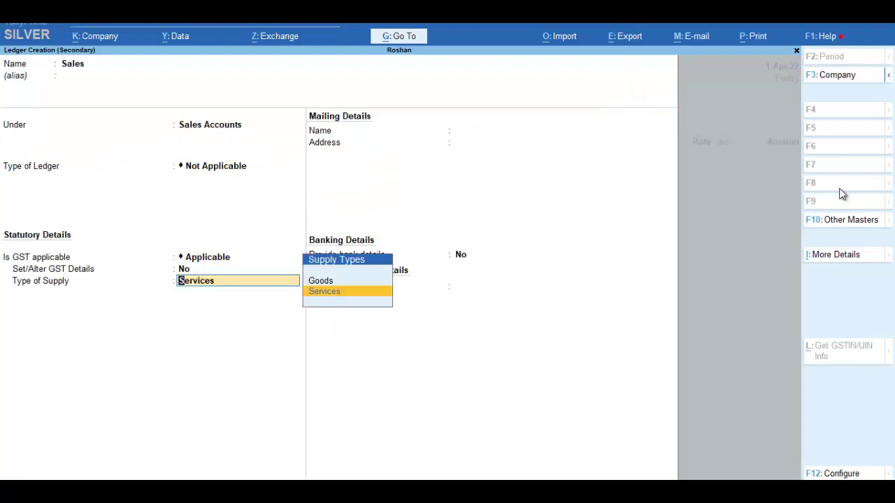
pyautogui.press('Up')
pyautogui.press('Return')
pyautogui.press('Return')
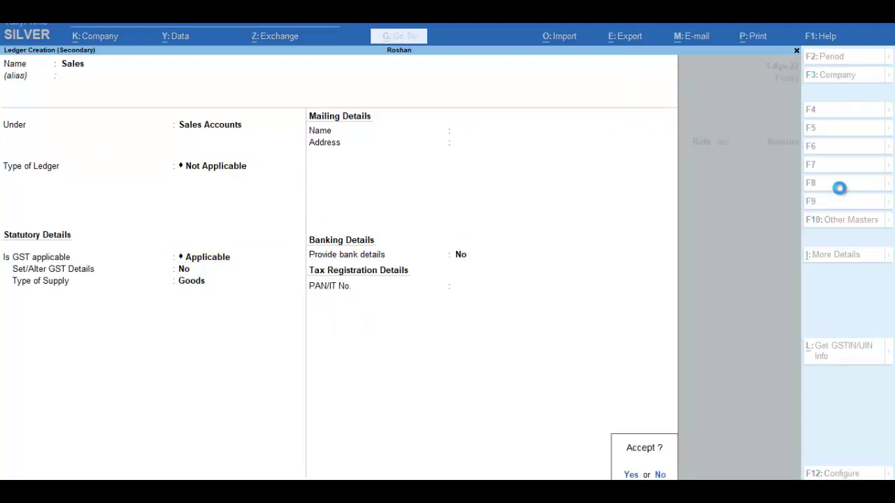
pyautogui.press('Return')
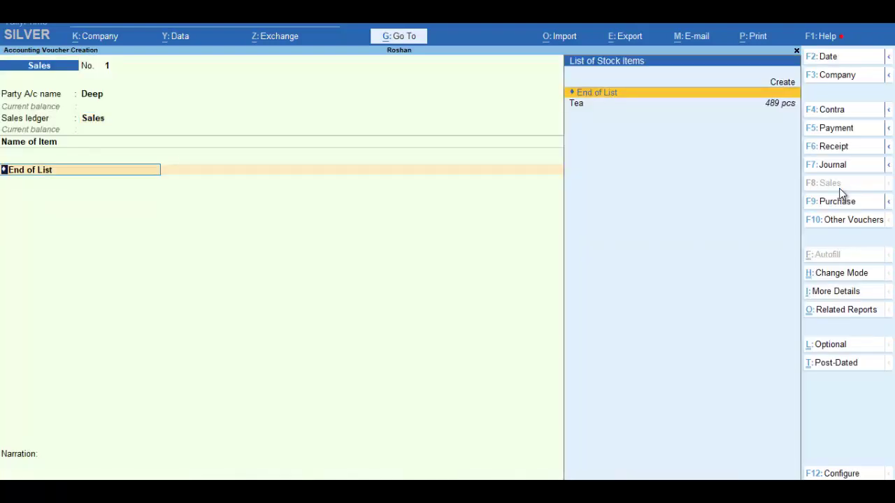
# - Sell 60 pcs of Tea at a rate of 500
pyautogui.press('Down')
pyautogui.press('Return')
pyautogui.write('60')
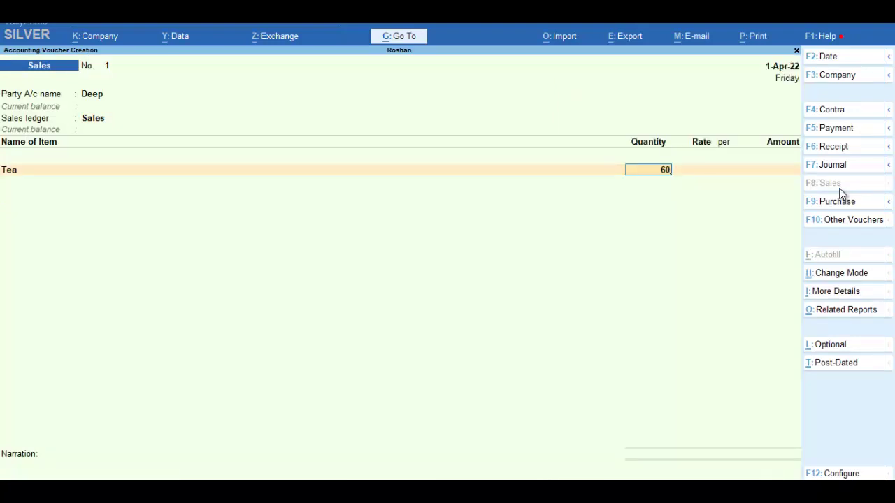
pyautogui.press('Return')
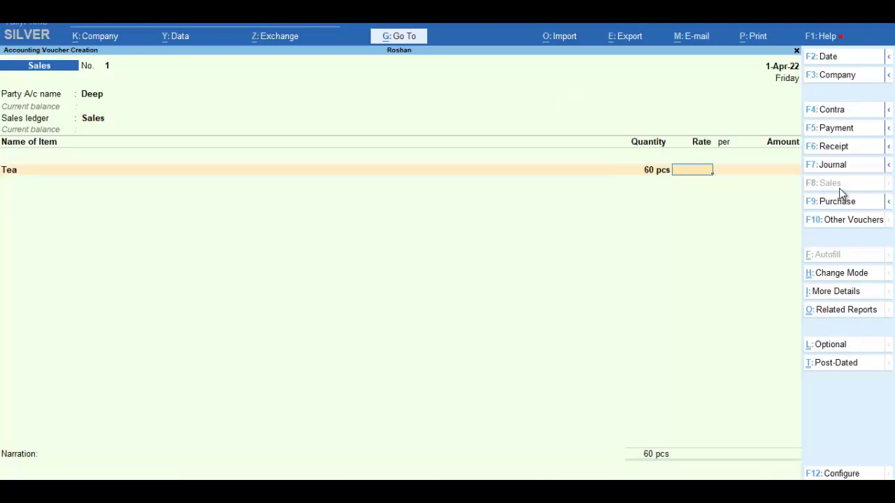
pyautogui.write('500')
pyautogui.press('Return')
pyautogui.press('Return')
pyautogui.press('Return')
pyautogui.press('Return')
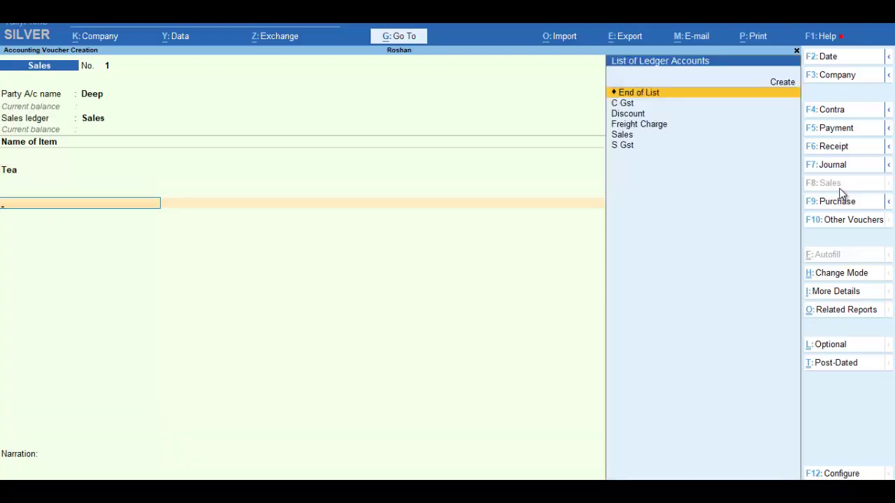
# - Add a Discount ledger line of -100
pyautogui.press('Down')
pyautogui.press('Down')
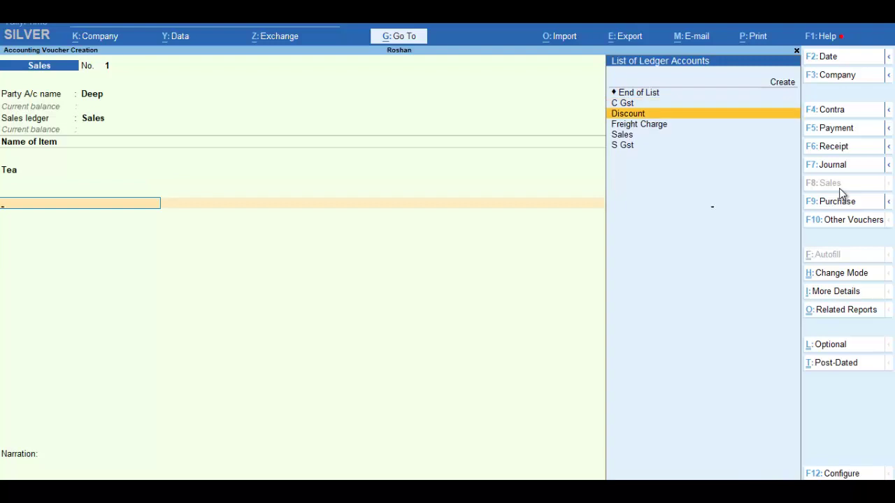
pyautogui.press('Return')
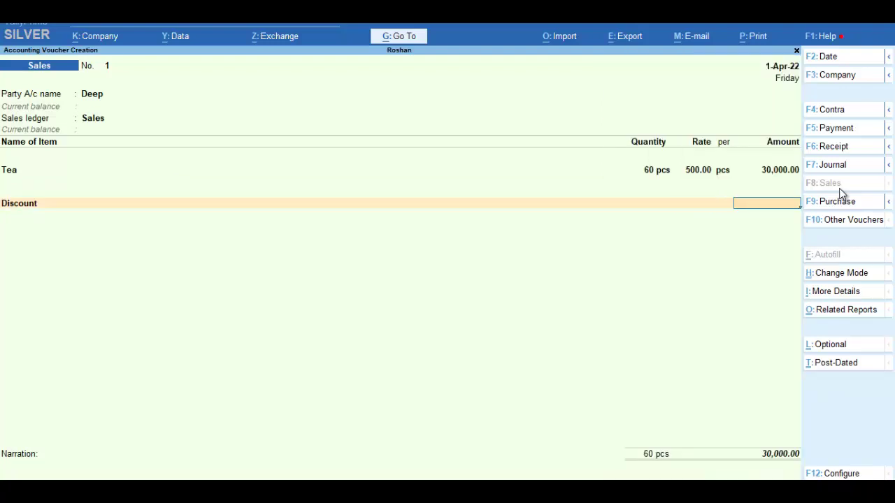
pyautogui.write('-100')
pyautogui.press('Return')
# - Add S Gst and C Gst lines with calculated amounts, then a Freight Charge line
pyautogui.write('S')
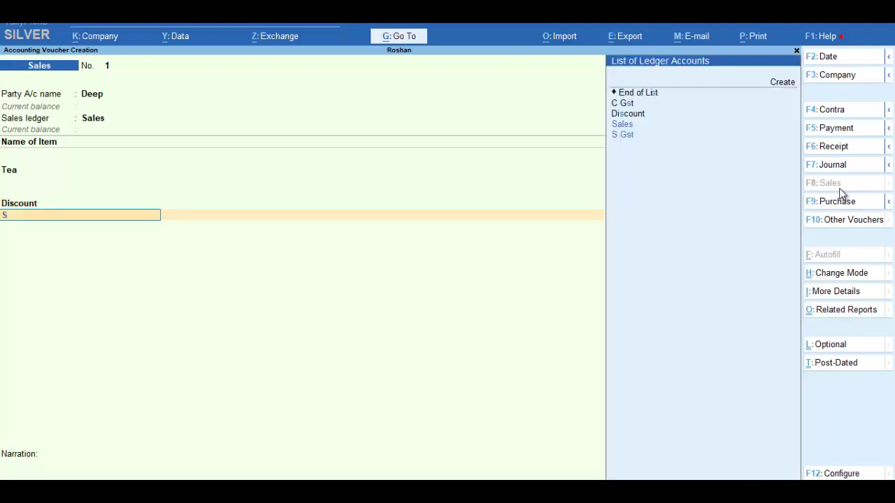
pyautogui.press('Down')
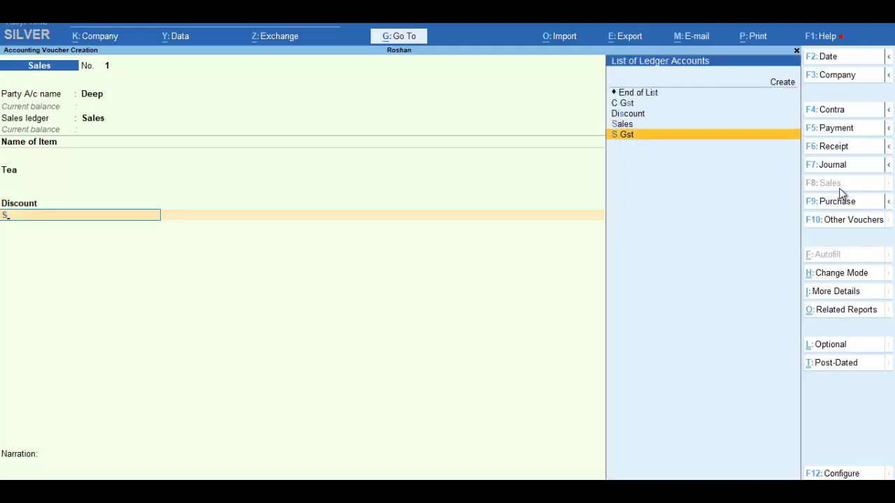
pyautogui.press('Return')
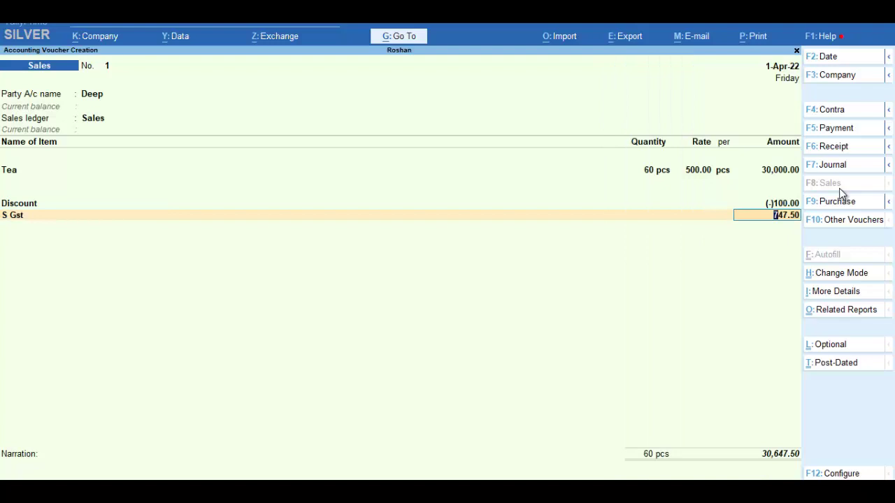
pyautogui.press('Return')
pyautogui.write('C')
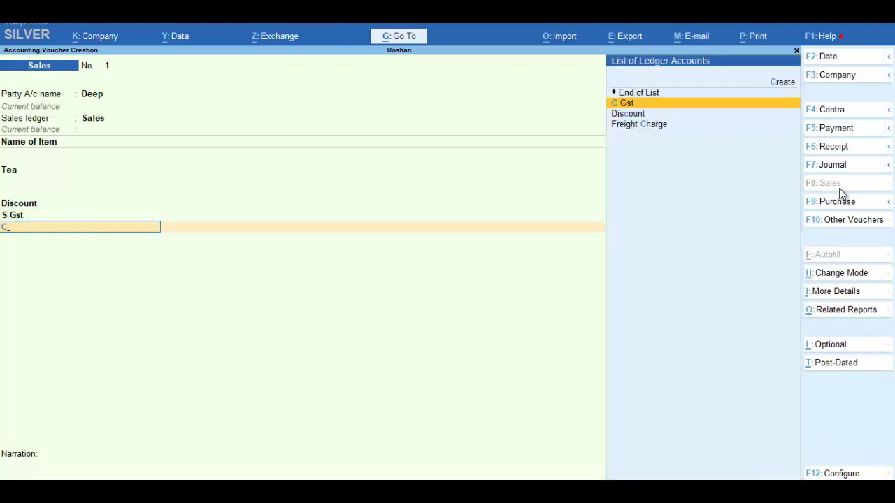
pyautogui.press('Return')
pyautogui.press('Return')
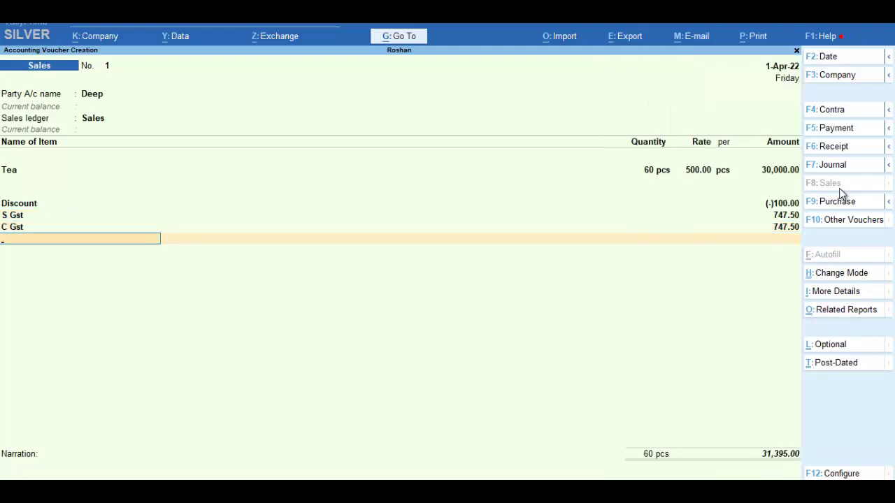
pyautogui.write('F')
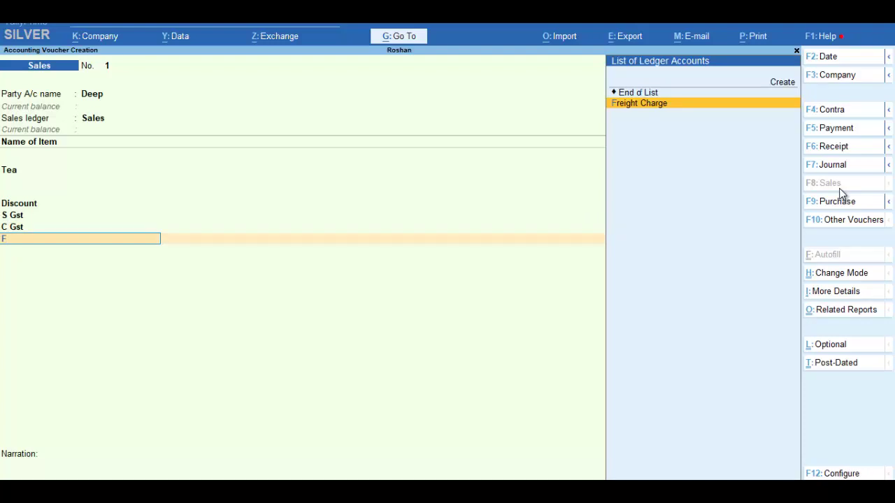
pyautogui.press('Return')
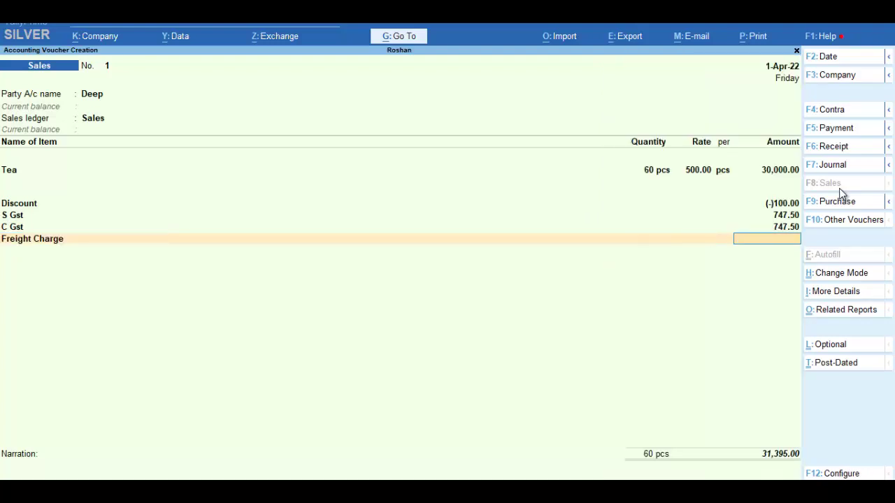
# - Enter the Freight Charge amount, correcting it from 100 to 50
pyautogui.write('100')
pyautogui.press('Return')
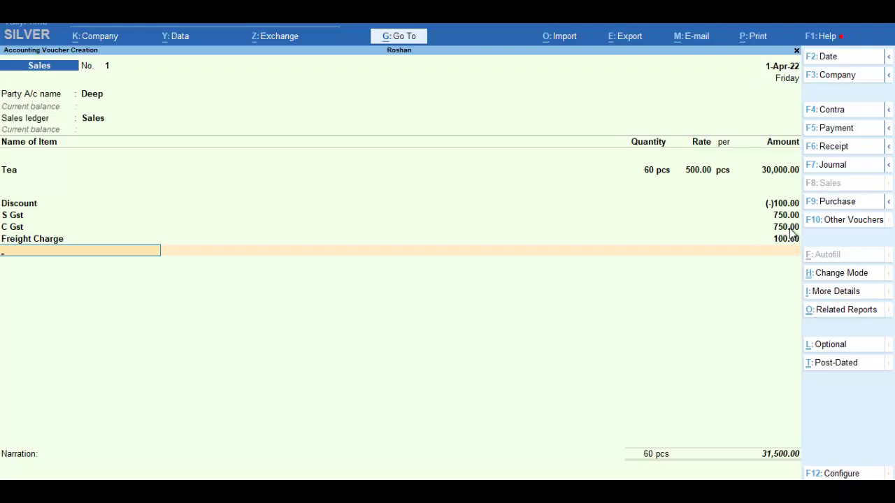
pyautogui.press('BackSpace')
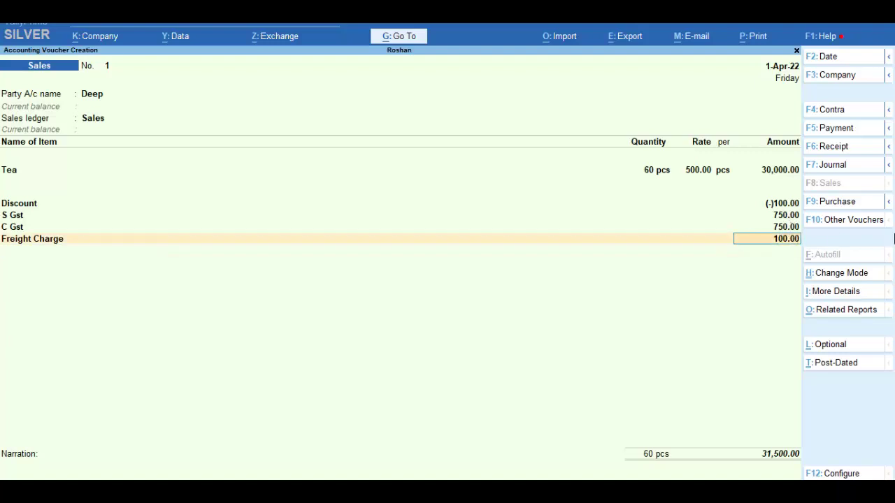
pyautogui.write('50')
pyautogui.press('Return')
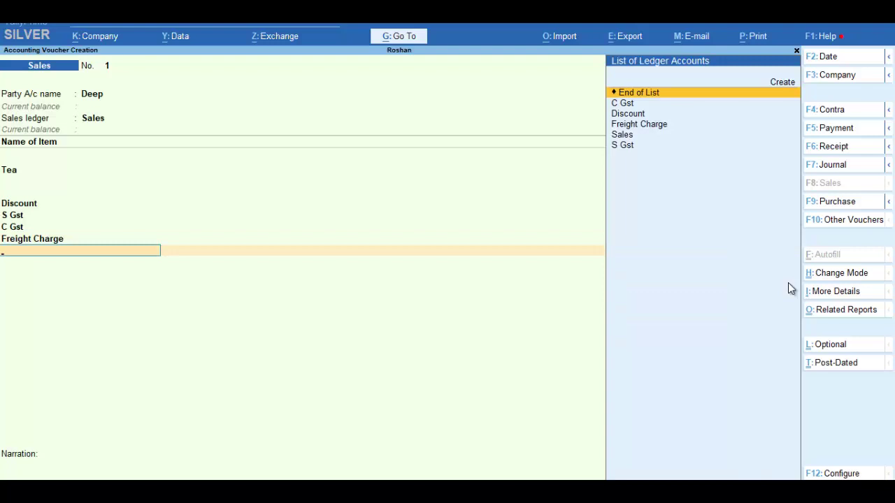
# - Save the sales voucher totalling 31,447.50 and quit to the Gateway of Tally
pyautogui.press('Return')
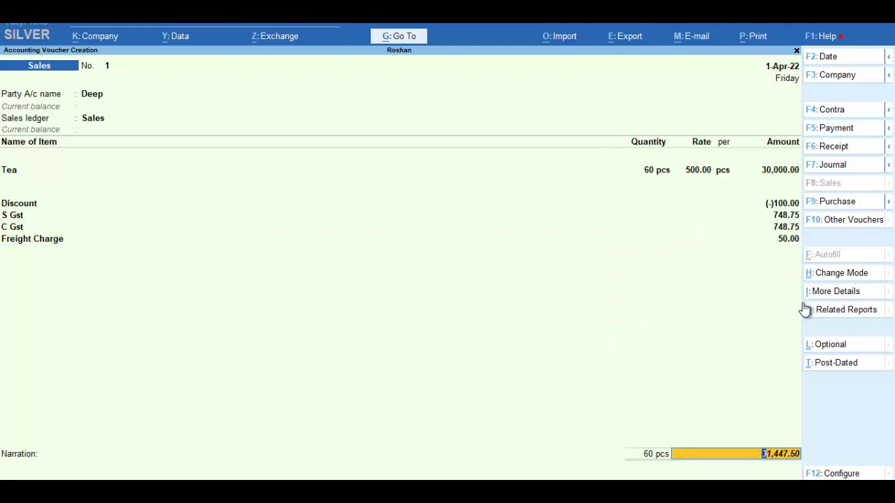
pyautogui.press('Return')
pyautogui.press('Return')
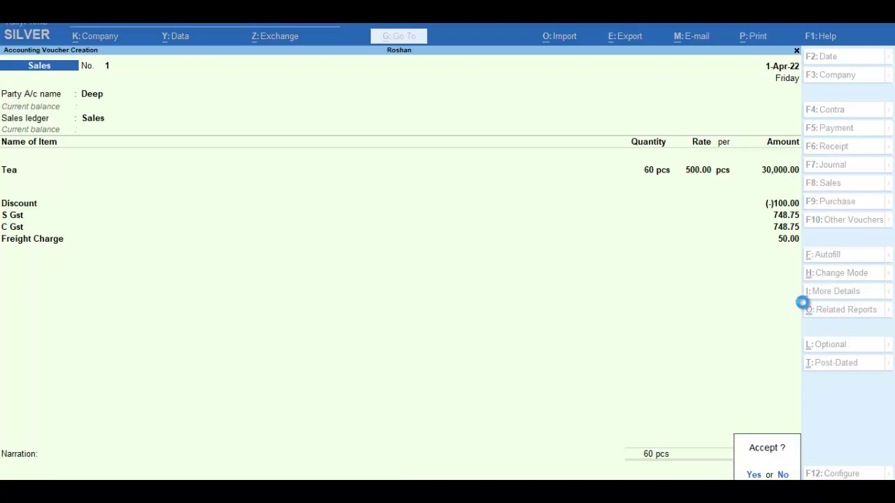
pyautogui.press('Return')
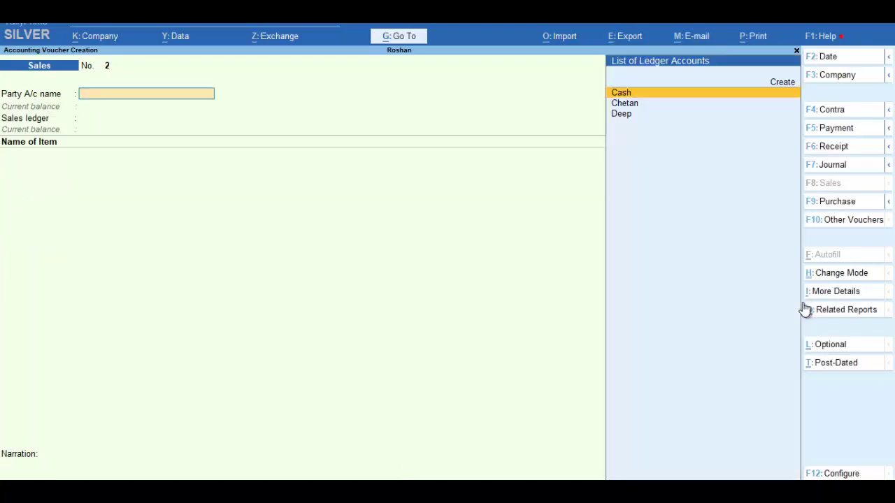
pyautogui.press('Escape')
pyautogui.press('Return')
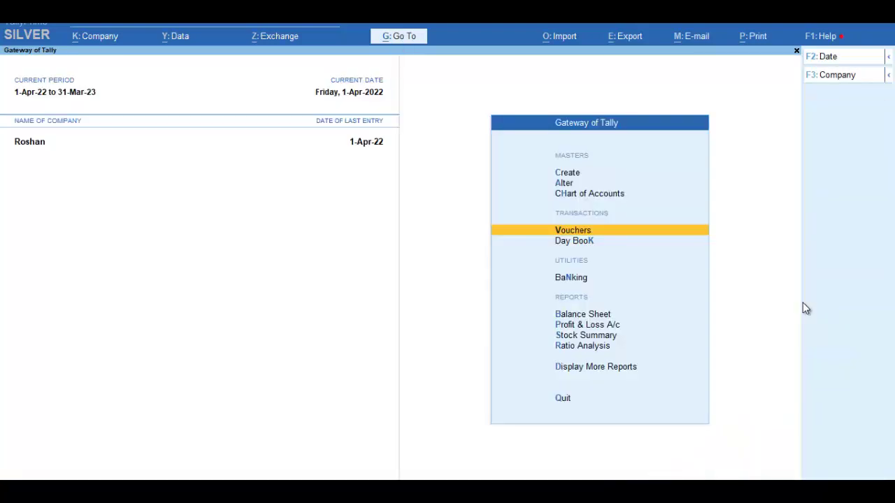